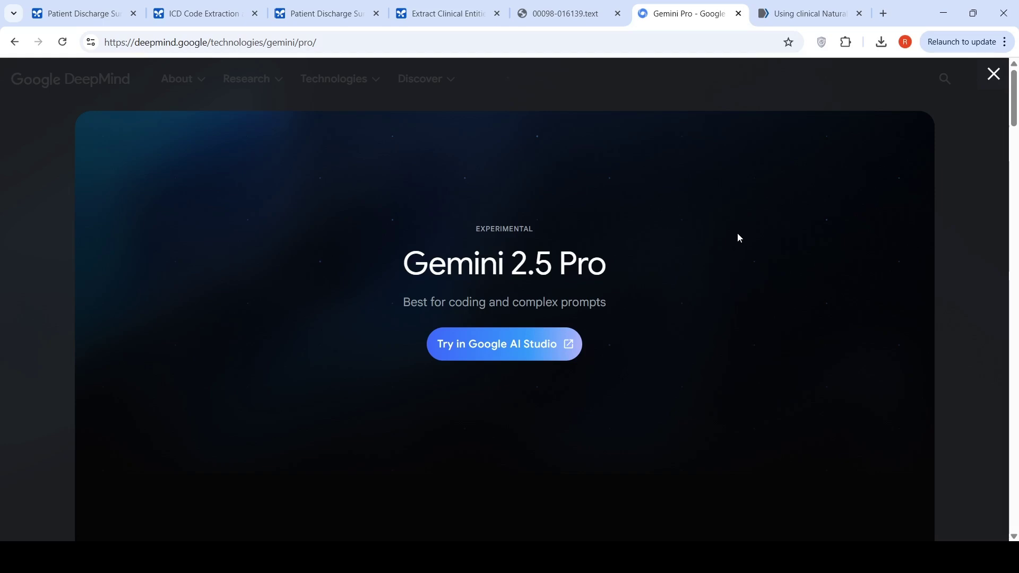
- Glance at the clinical NLP research article, then open the raw discharge note 00098-016139.text
click(788, 20)
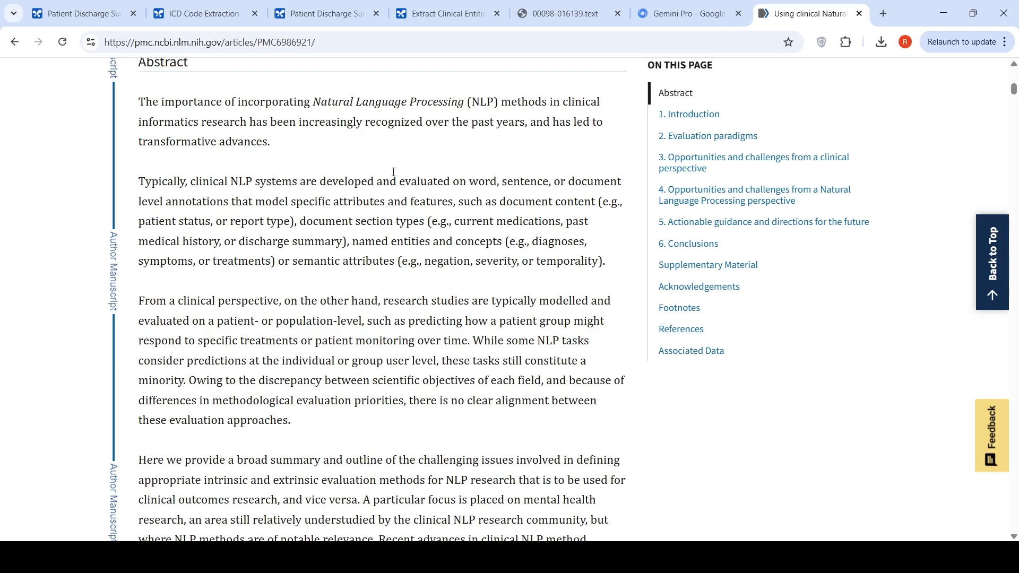
click(690, 15)
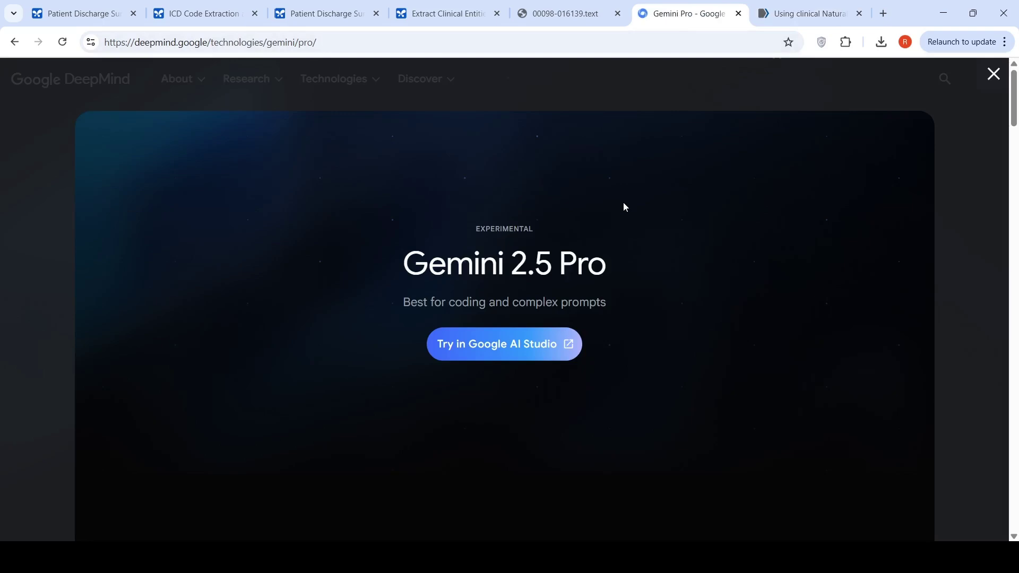
click(555, 18)
click(763, 307)
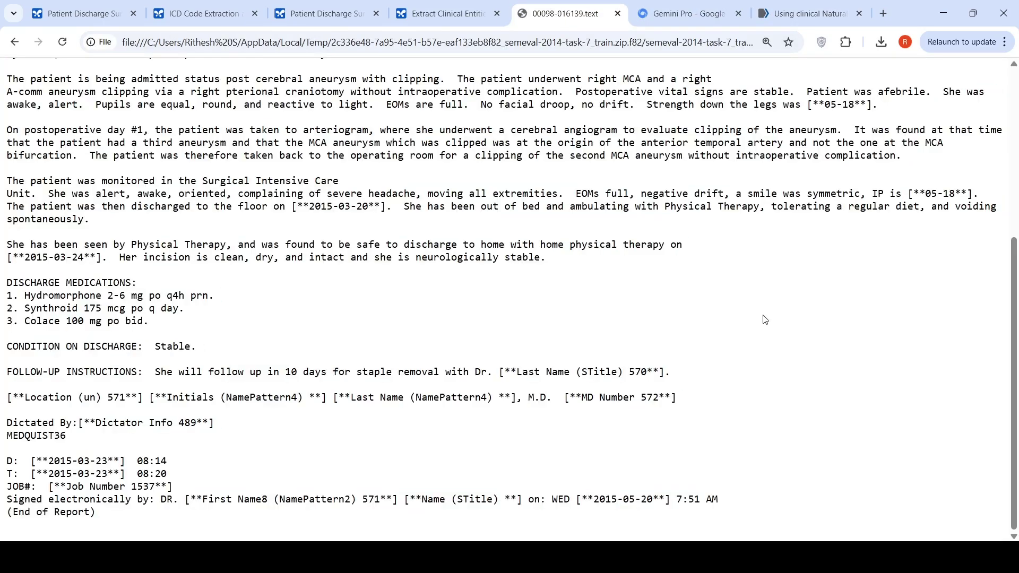
- Read through the discharge note, then switch to the 'Patient Discharge Summary 2015' prompt
scroll(765, 319, up, 5)
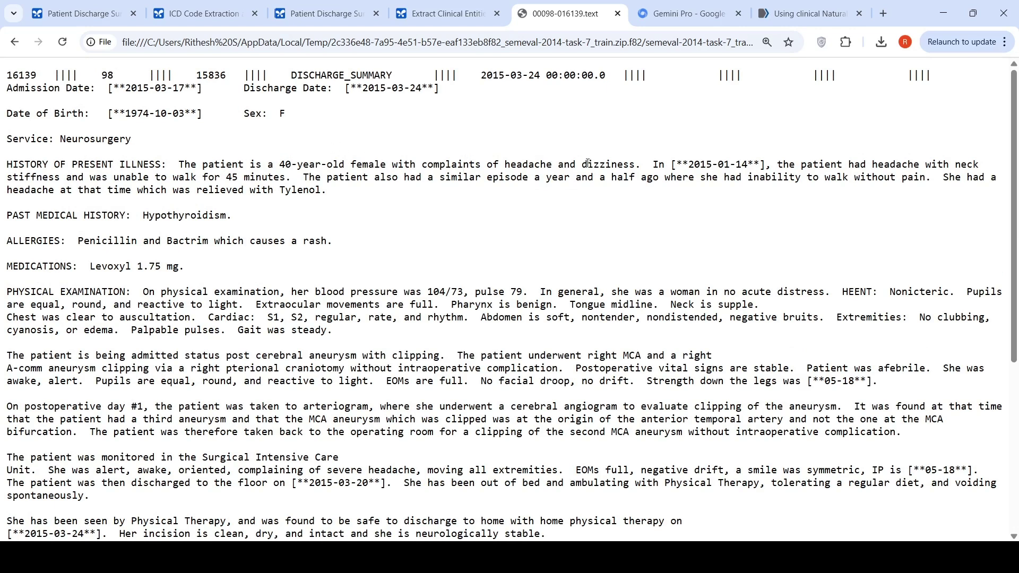
scroll(472, 218, down, 1)
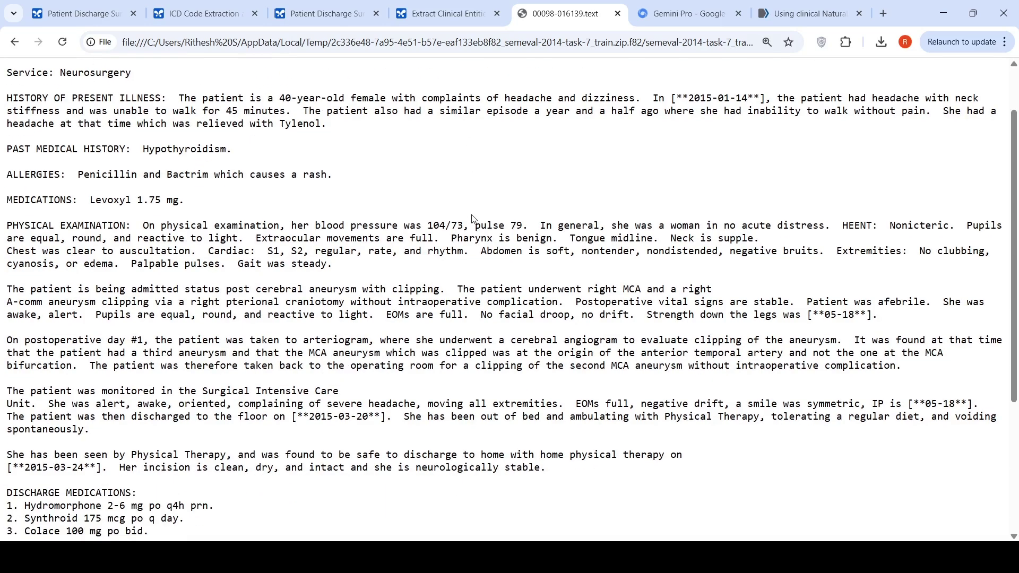
scroll(472, 218, down, 2)
scroll(471, 218, down, 2)
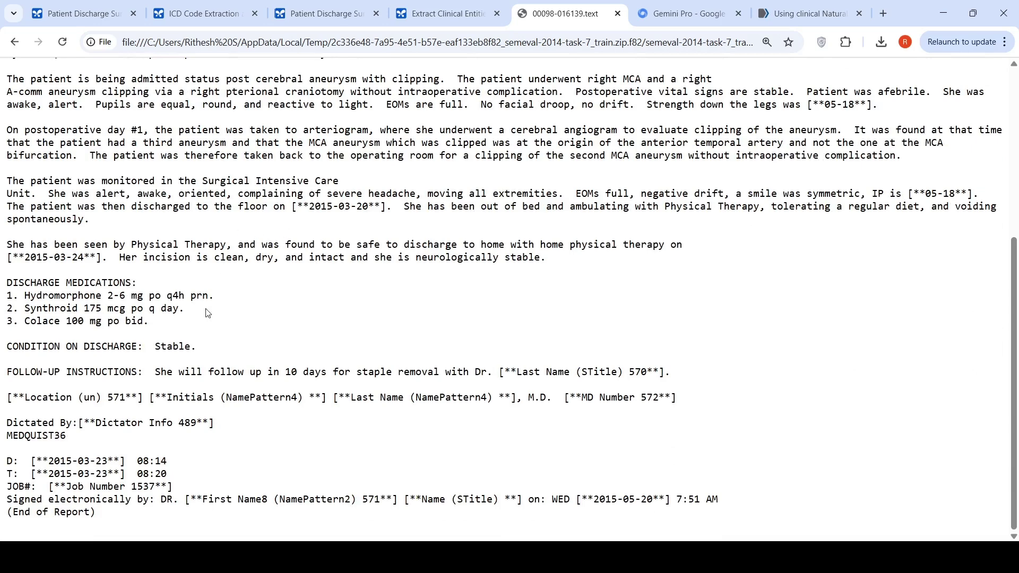
scroll(343, 281, up, 3)
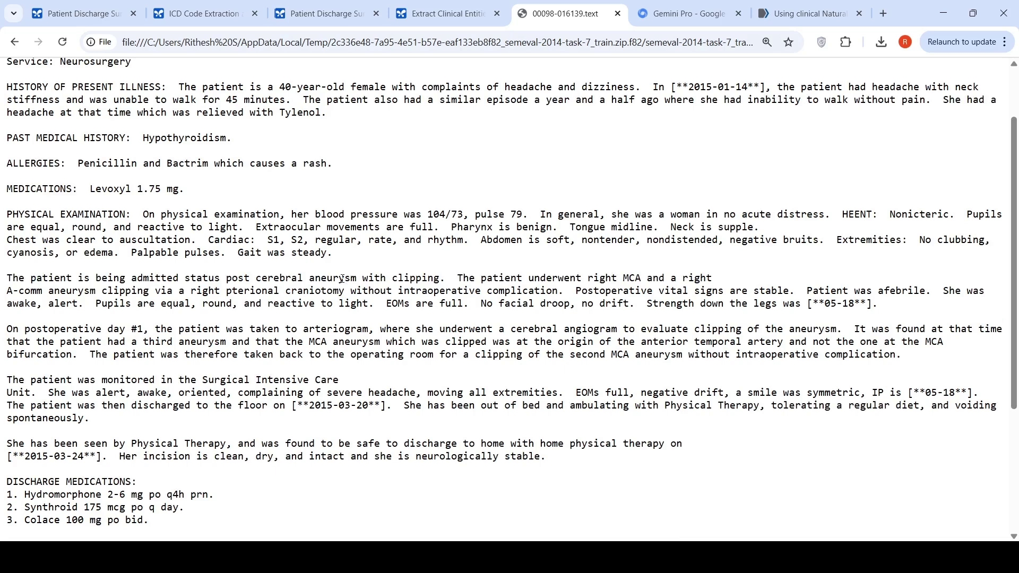
key(ctrl+1)
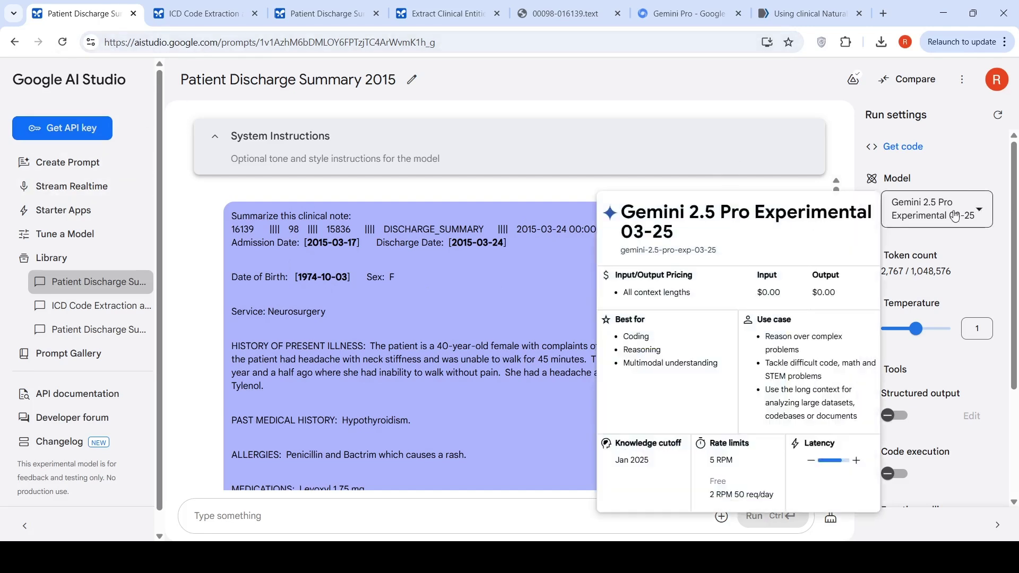
- Check the Gemini 2.5 Pro model card and scroll down to the saved summarization response
mouse_move(938, 222)
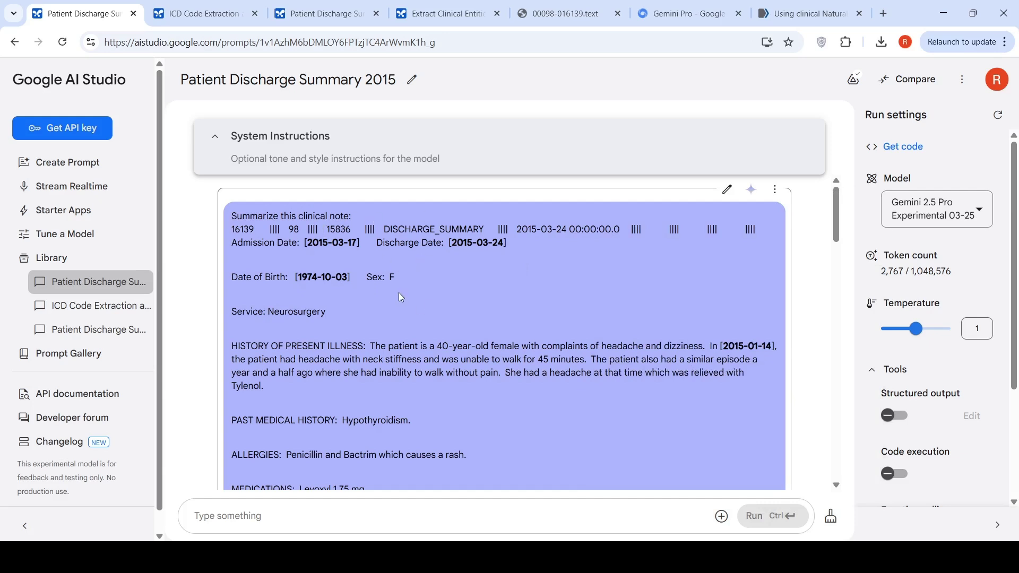
scroll(401, 297, down, 20)
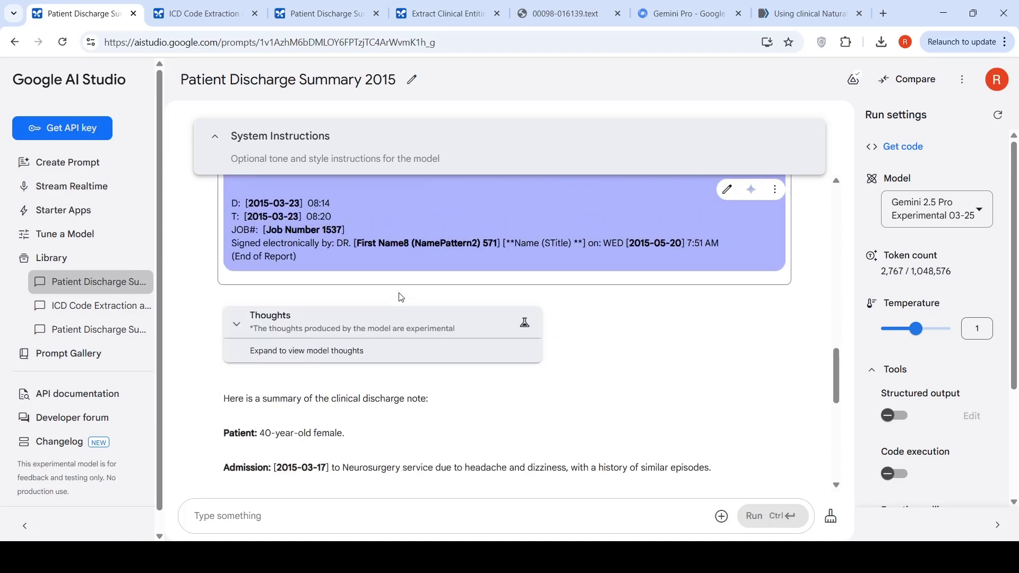
scroll(399, 296, down, 3)
scroll(399, 296, up, 3)
- Expand the Thoughts panel and read down to the 'Synthesize and Structure the Summary' step
click(376, 331)
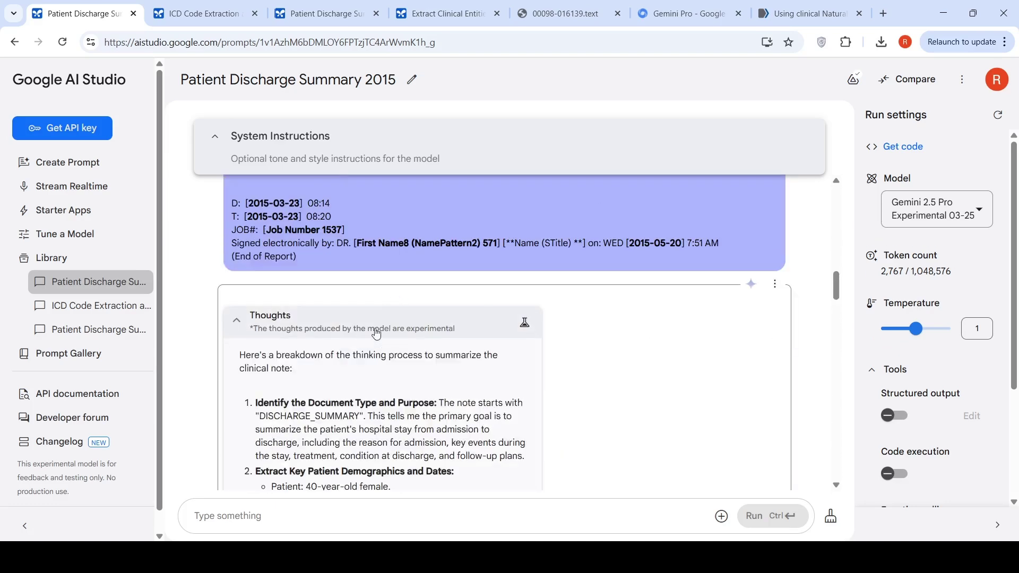
scroll(489, 293, down, 3)
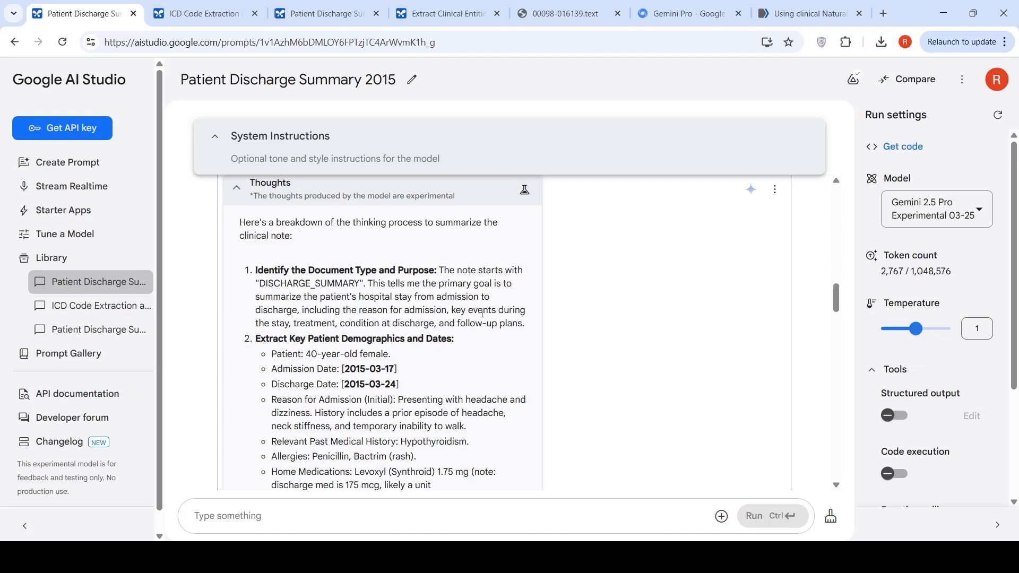
scroll(482, 314, down, 2)
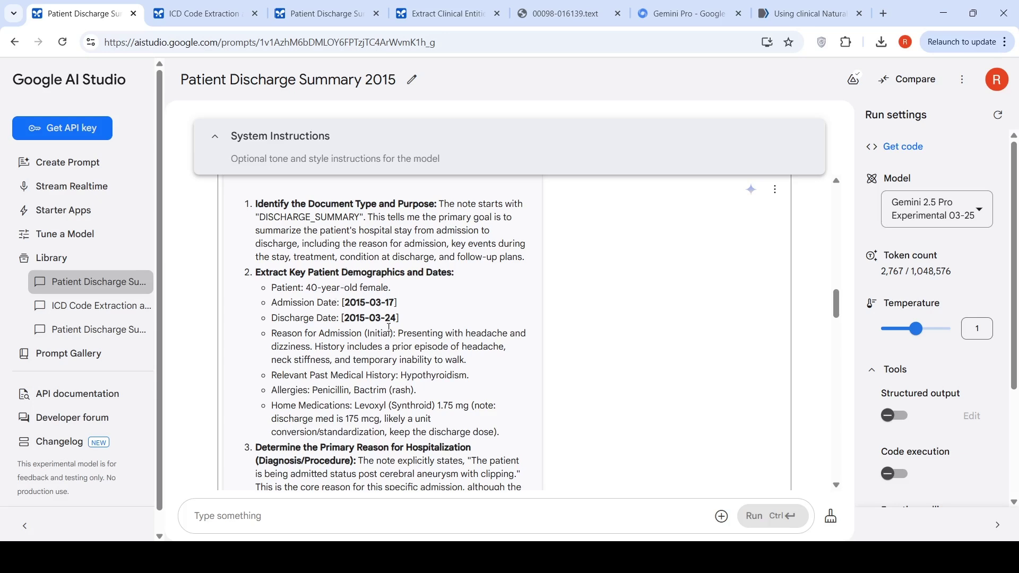
scroll(398, 323, down, 2)
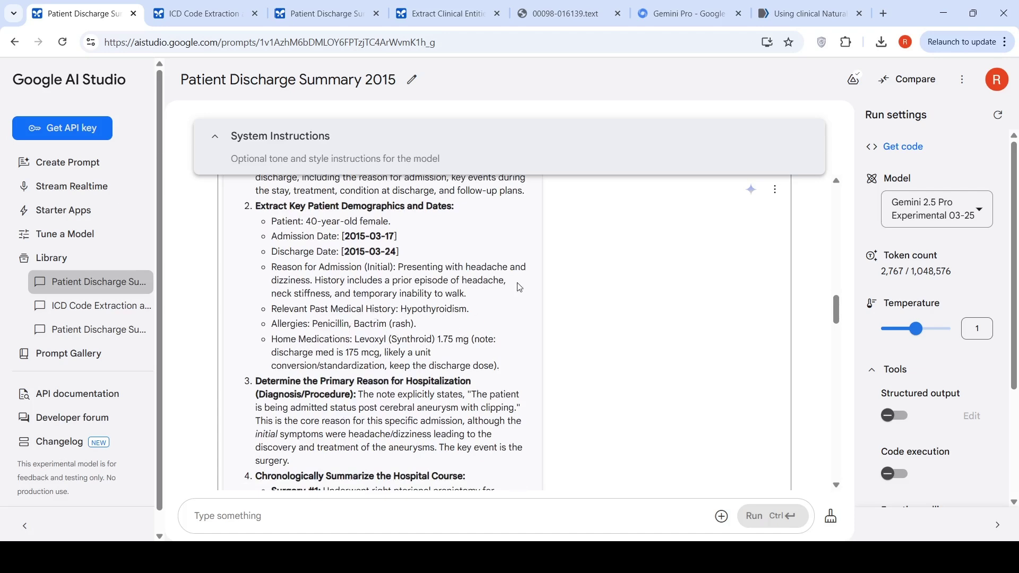
scroll(519, 288, down, 3)
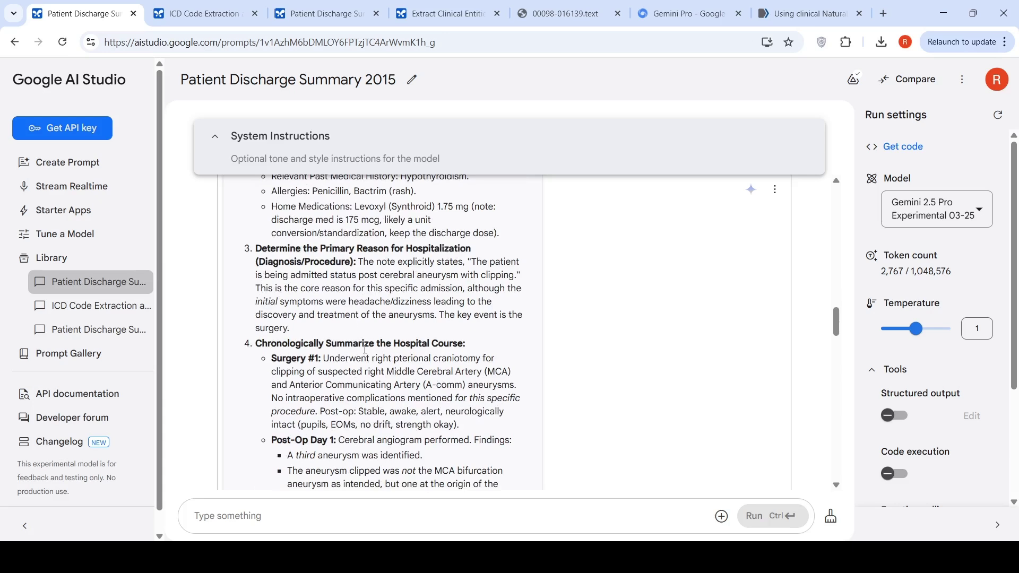
scroll(414, 344, down, 2)
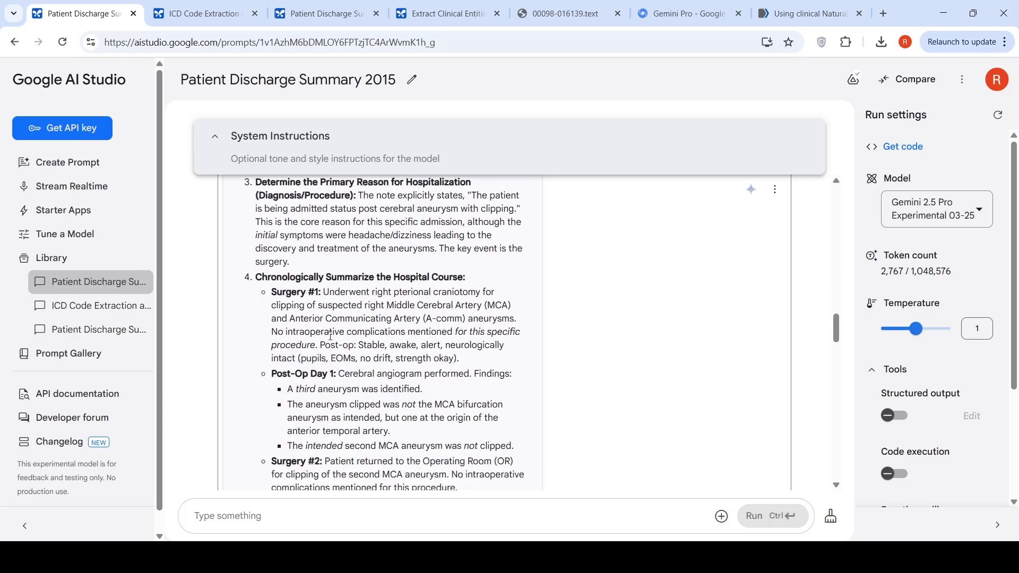
scroll(331, 336, down, 3)
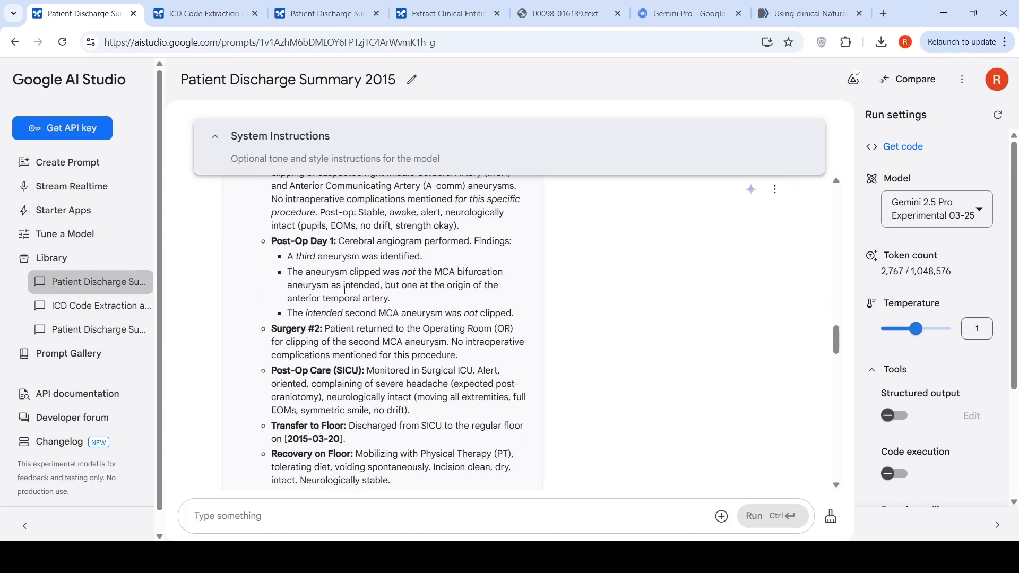
scroll(346, 291, up, 3)
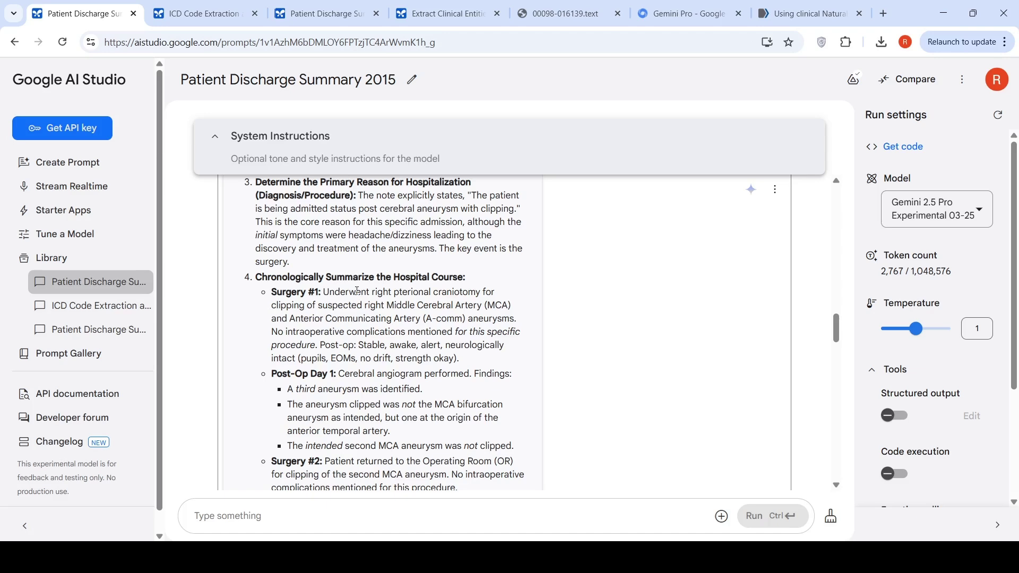
scroll(357, 291, down, 3)
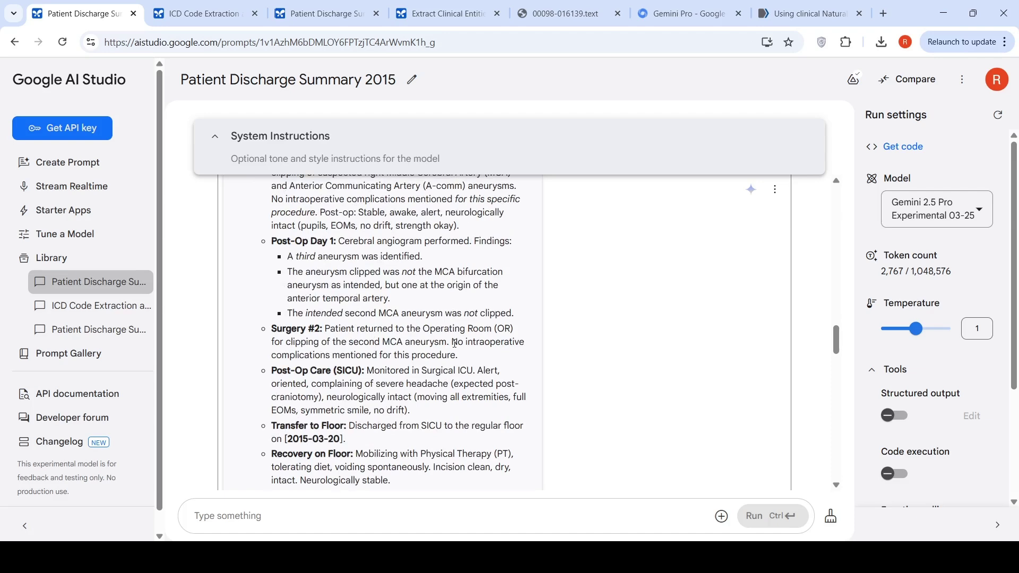
scroll(390, 345, down, 3)
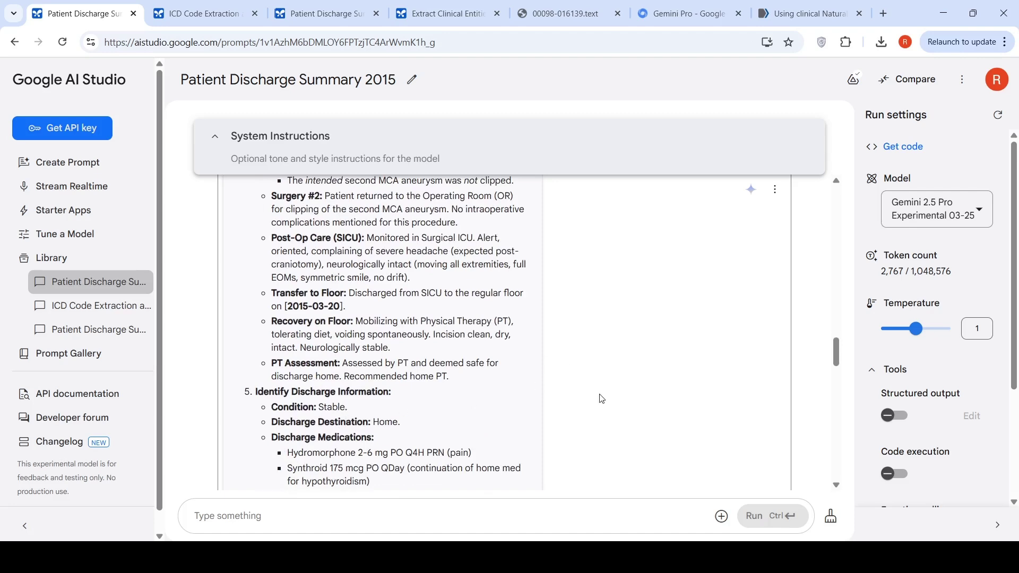
scroll(602, 399, down, 4)
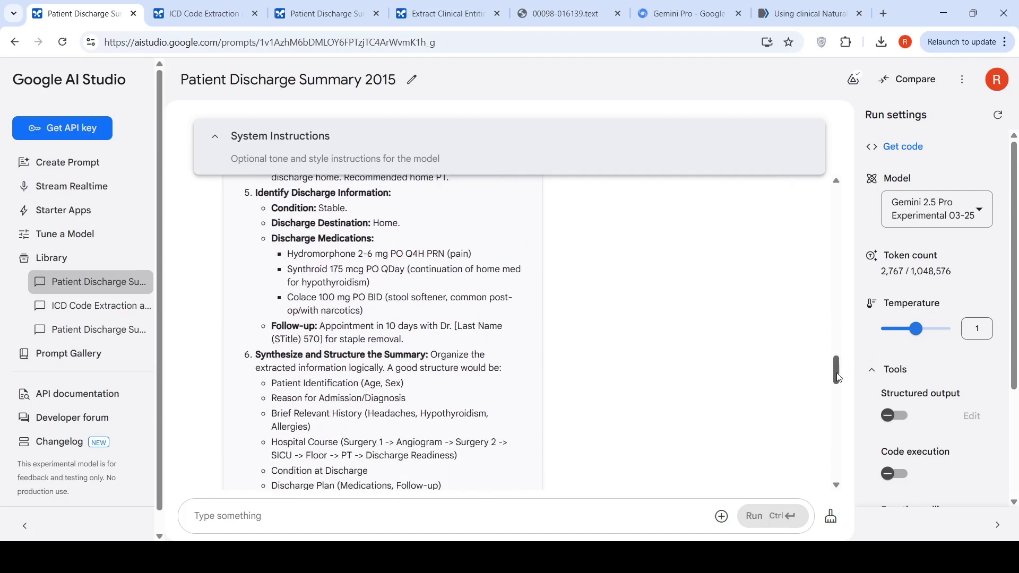
- Compare the generated summary with the original 00098-016139.text note, then open the ICD Code Extraction prompt
drag(838, 378, 839, 458)
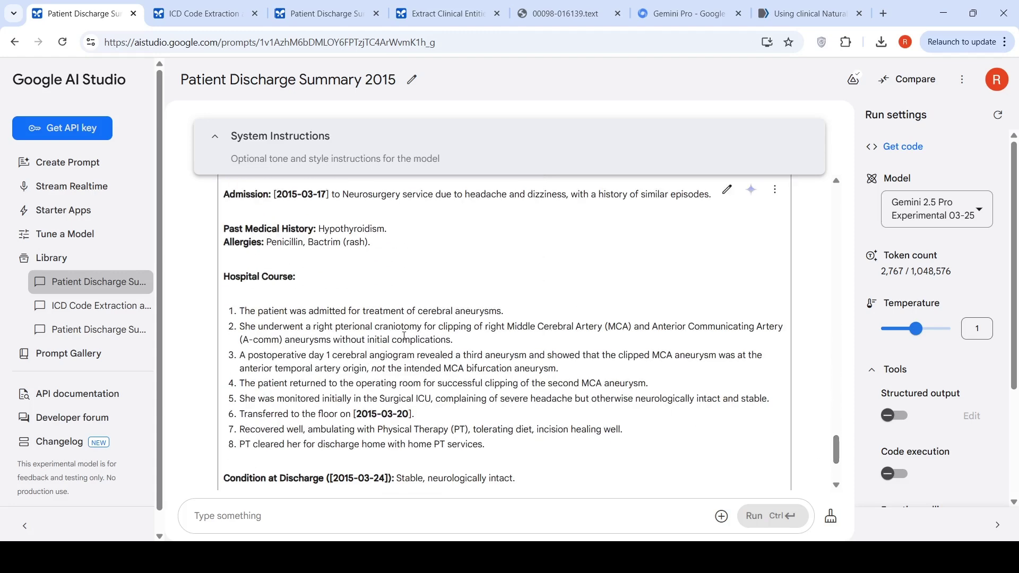
scroll(405, 336, up, 2)
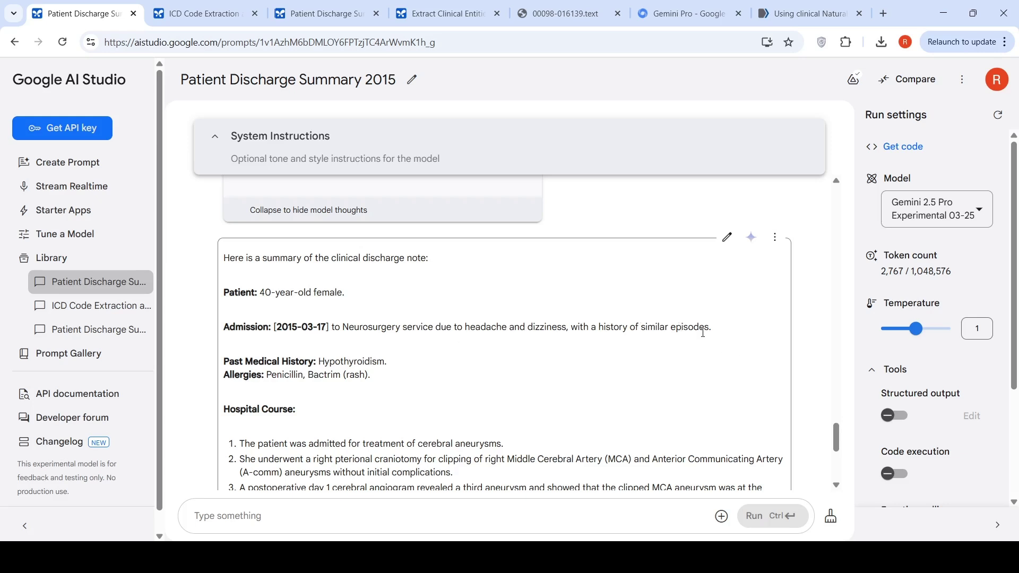
click(564, 11)
scroll(485, 211, up, 2)
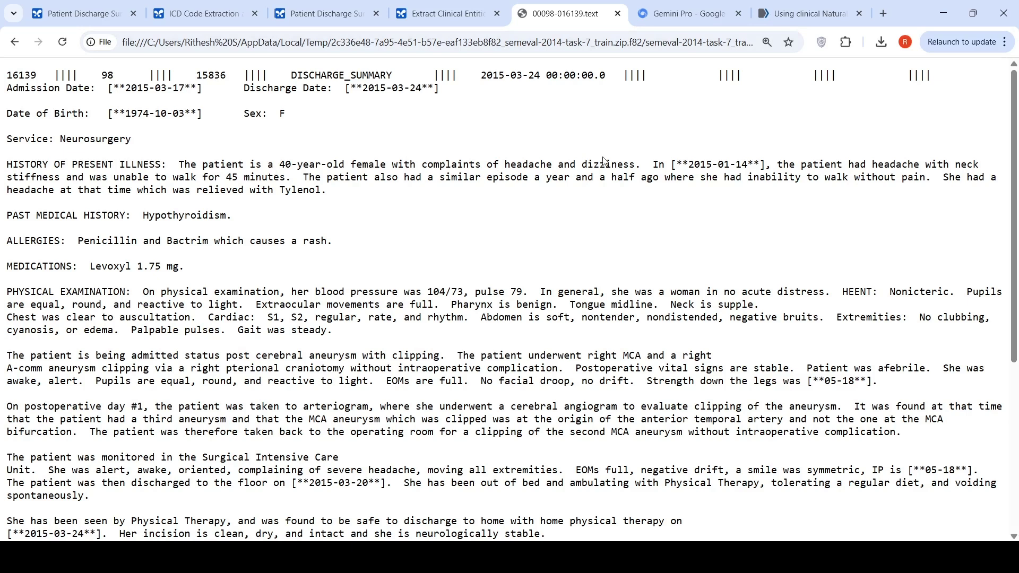
click(207, 15)
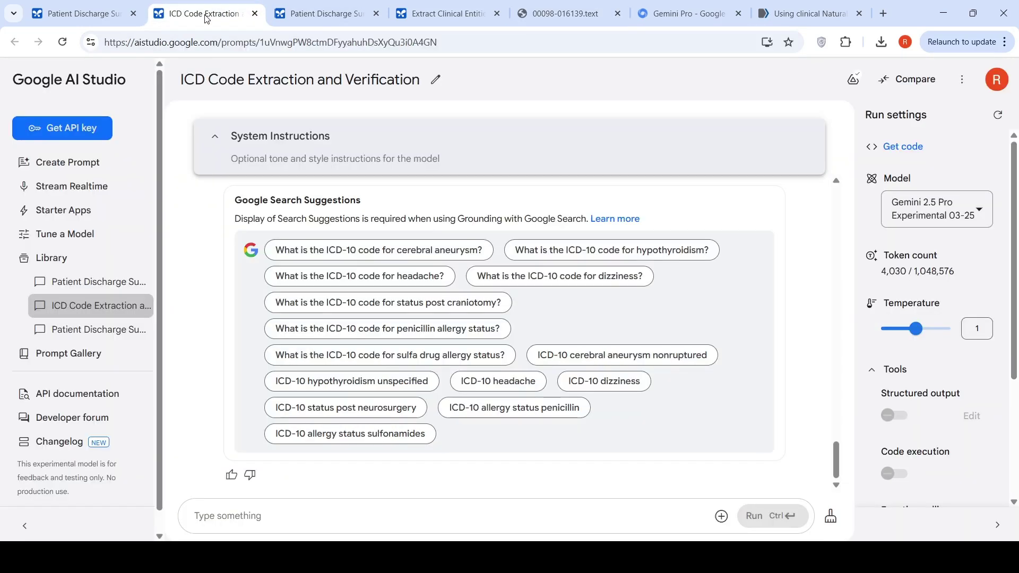
- Return to 'Patient Discharge Summary 2015' and scroll through its summary and model reasoning
click(69, 16)
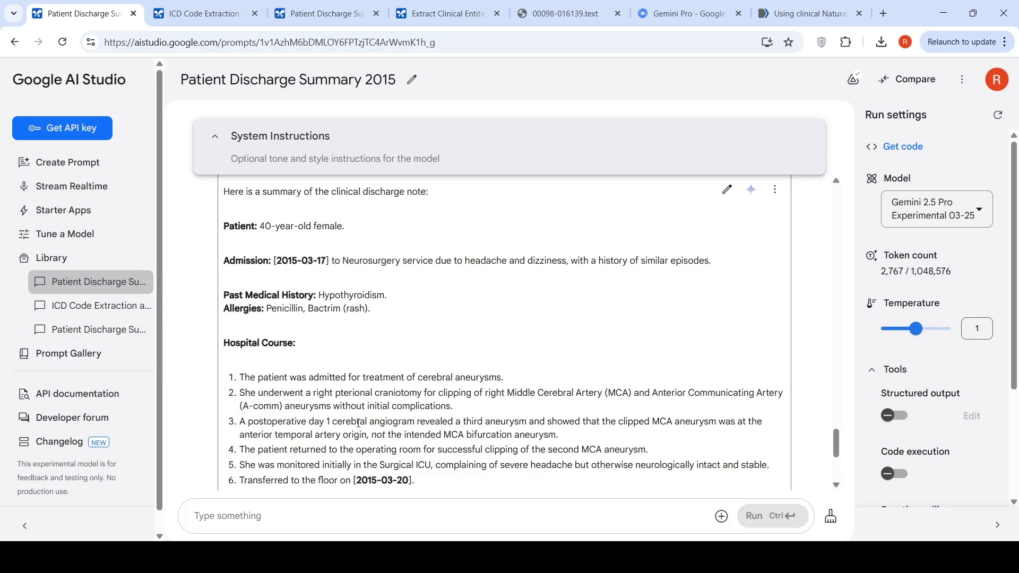
scroll(438, 395, down, 1)
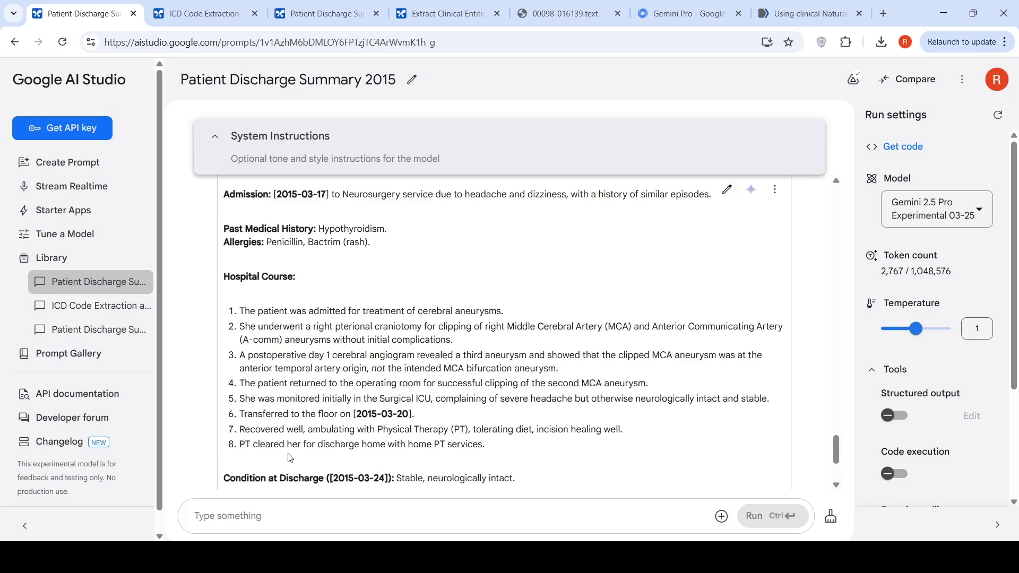
scroll(297, 424, down, 1)
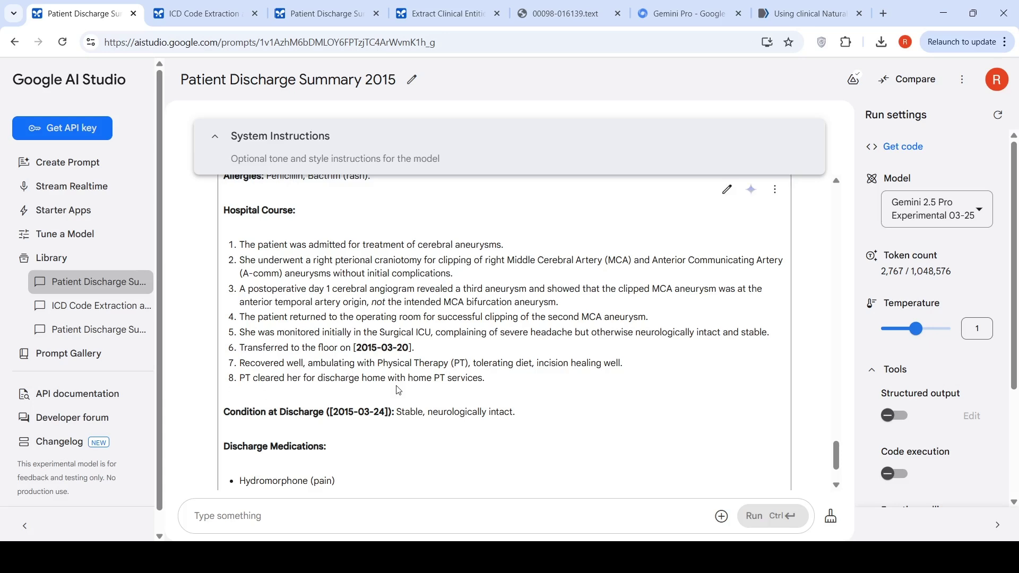
scroll(452, 382, down, 2)
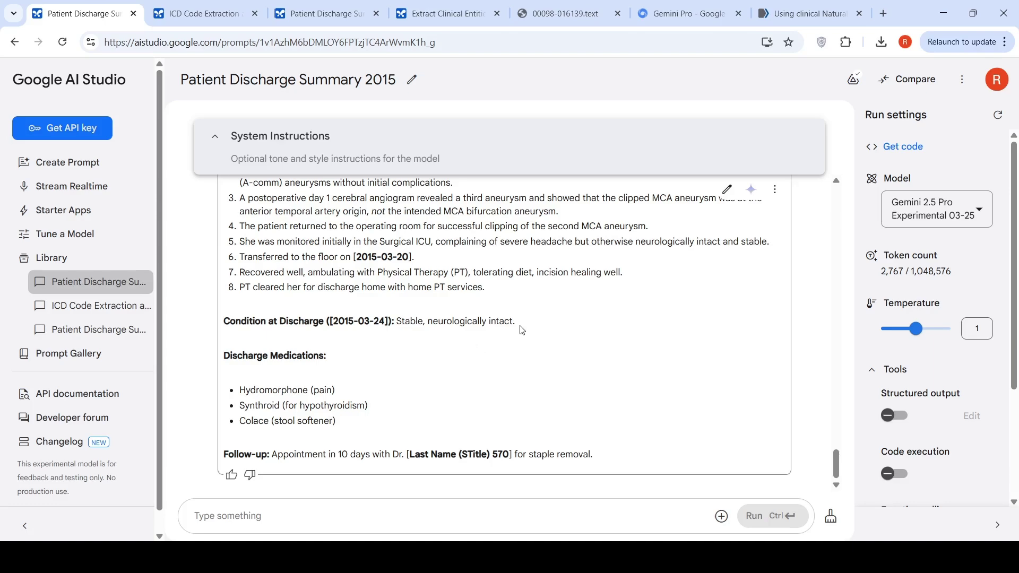
scroll(522, 330, up, 8)
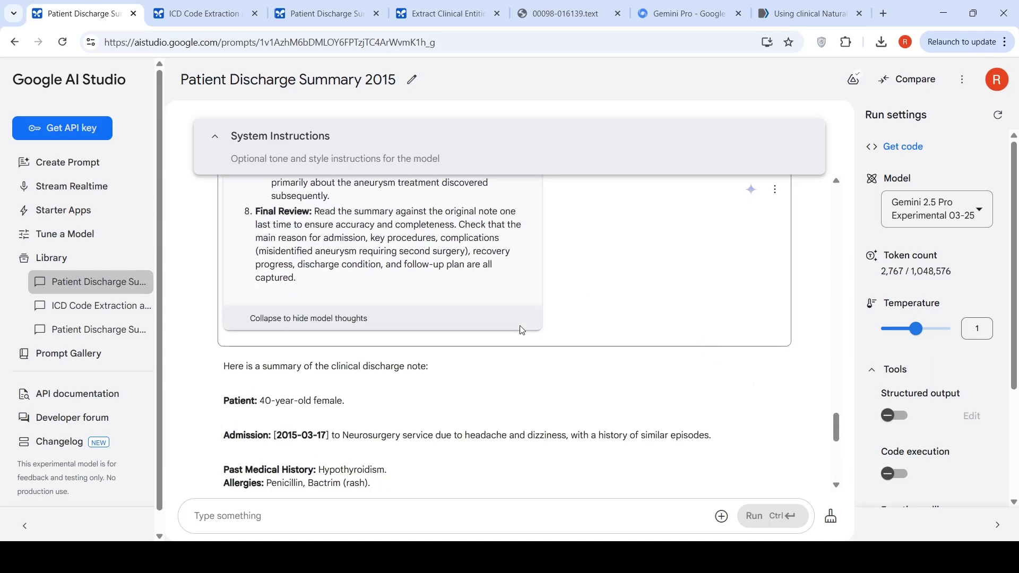
scroll(522, 330, up, 15)
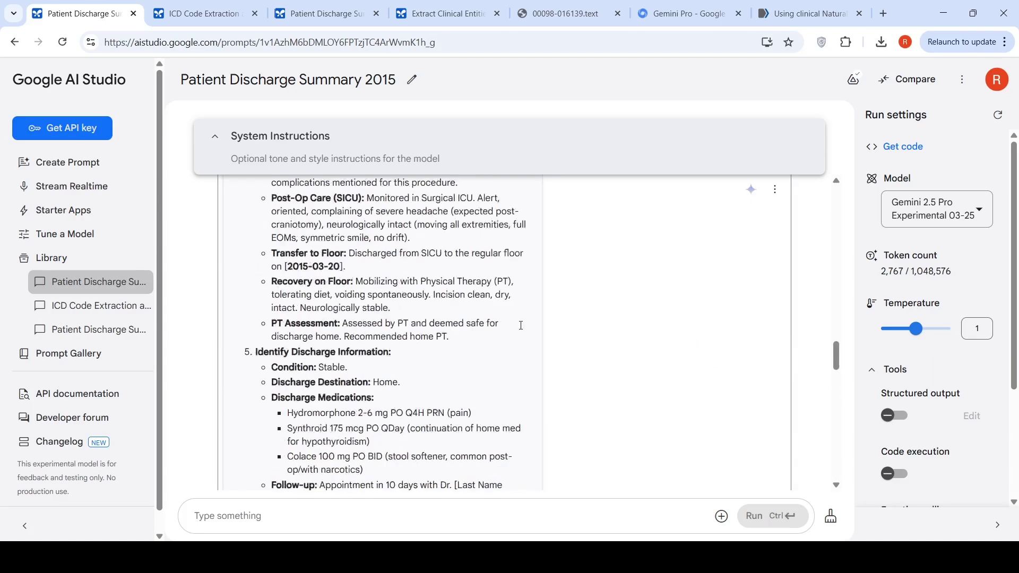
scroll(521, 325, up, 3)
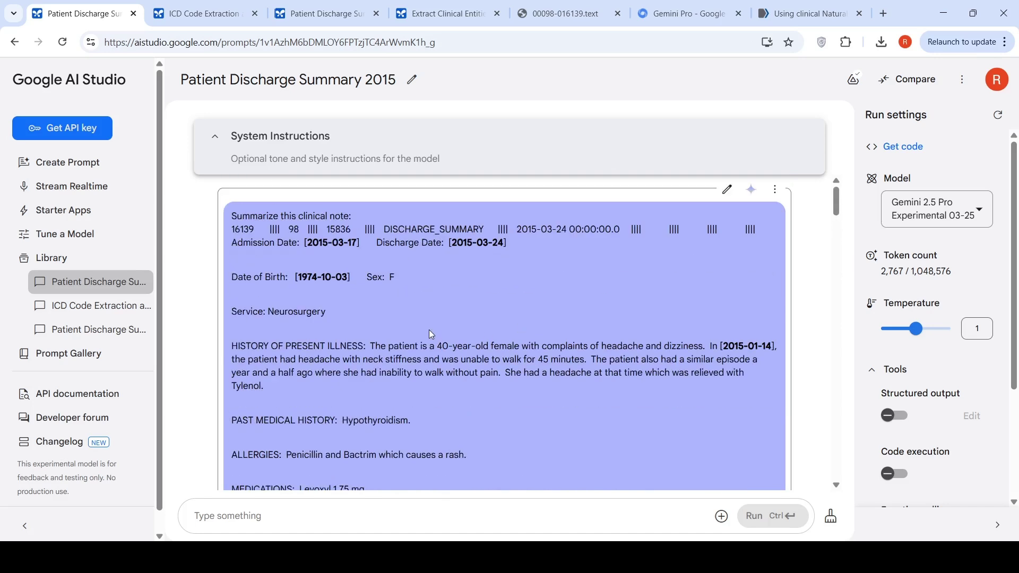
scroll(470, 382, down, 20)
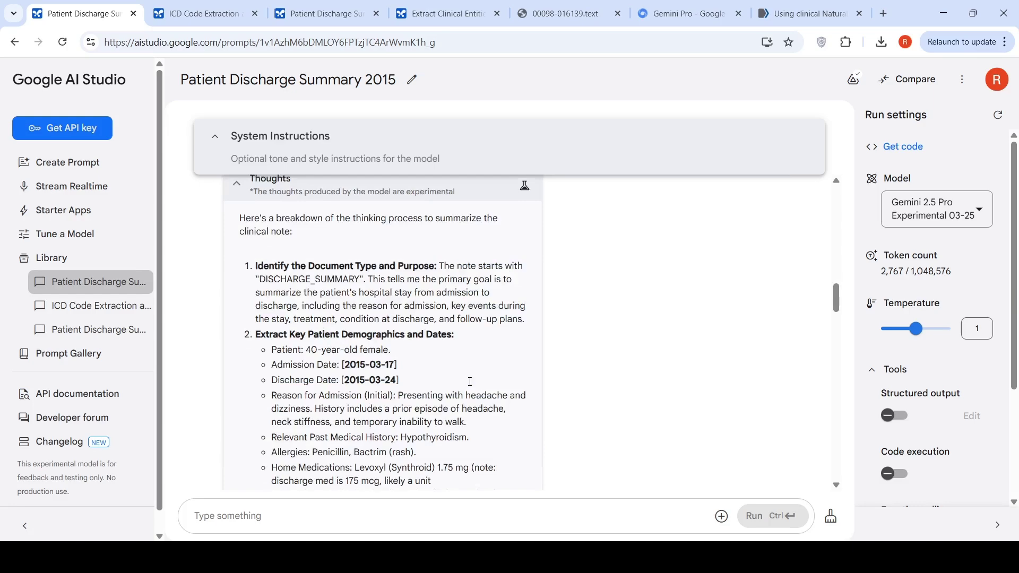
scroll(470, 382, down, 5)
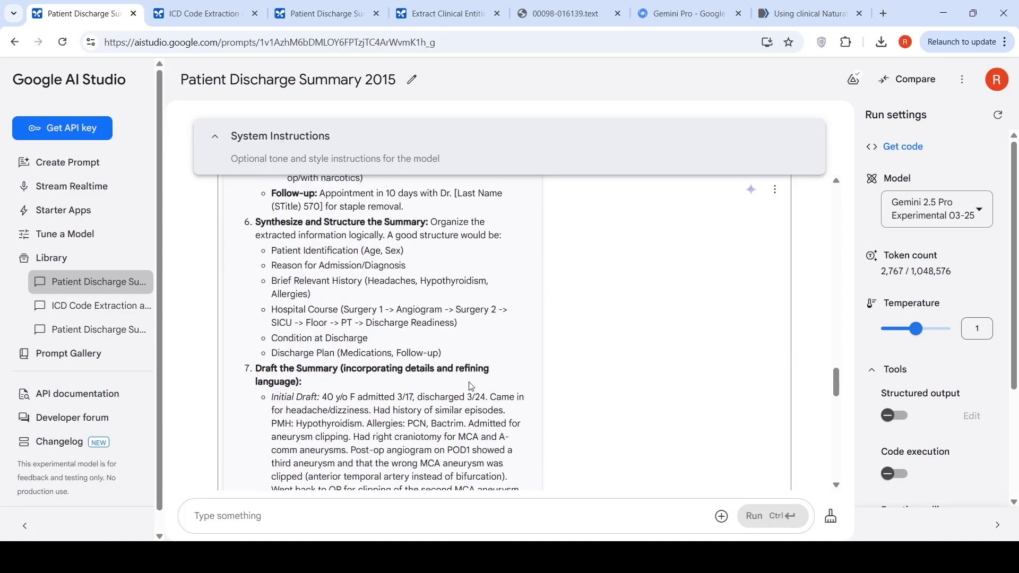
click(186, 14)
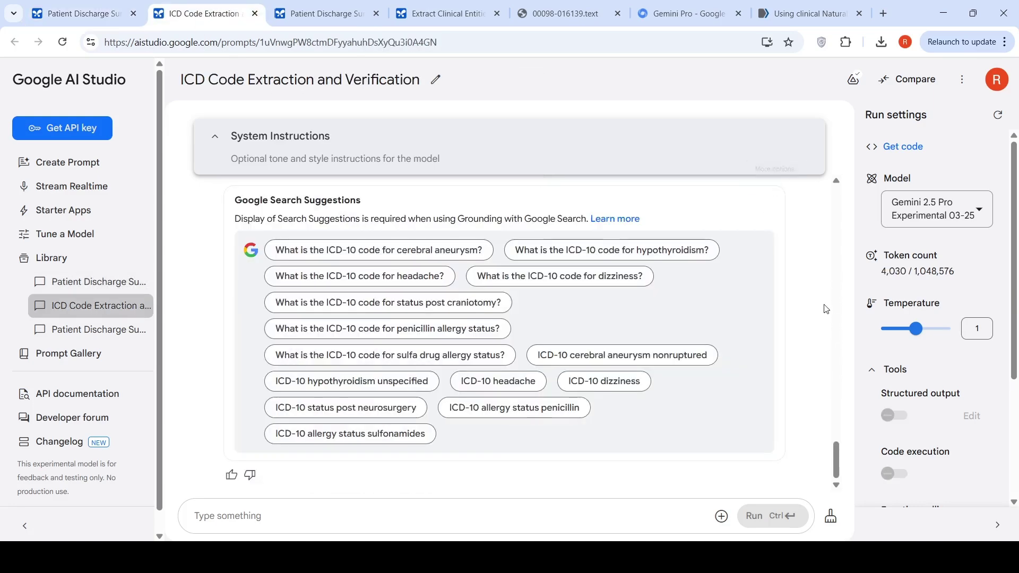
scroll(826, 309, up, 20)
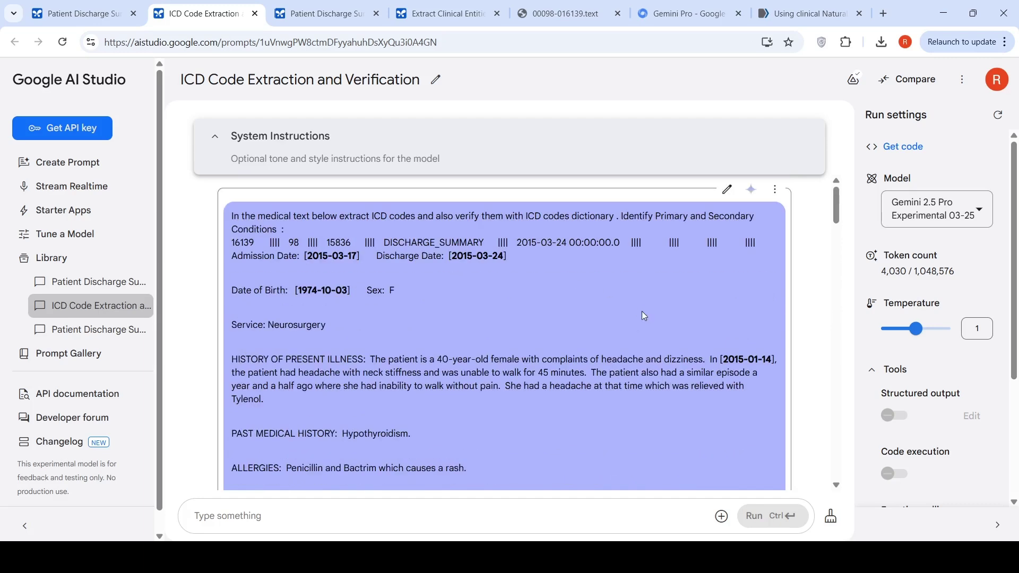
scroll(626, 276, down, 20)
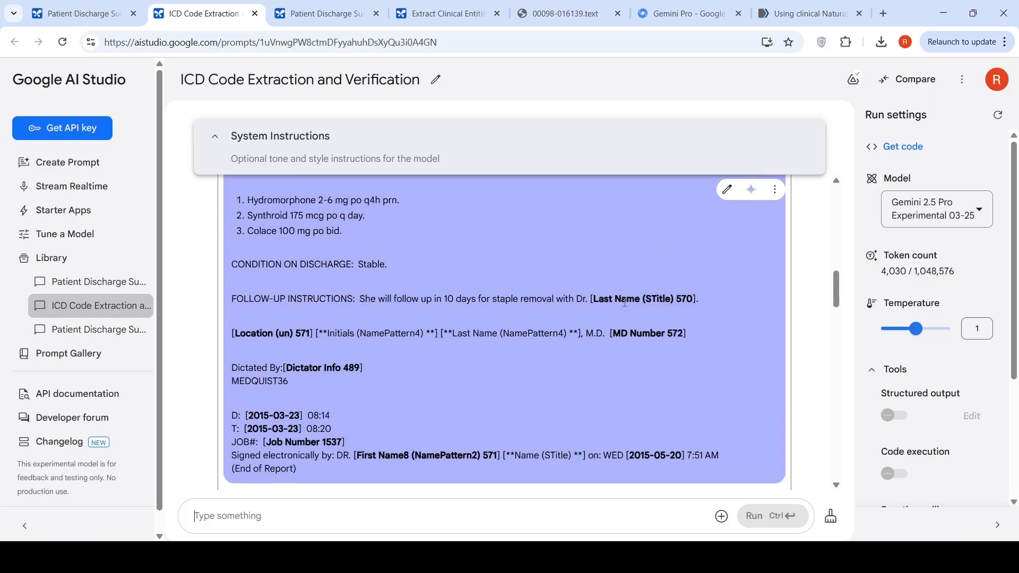
scroll(625, 302, up, 20)
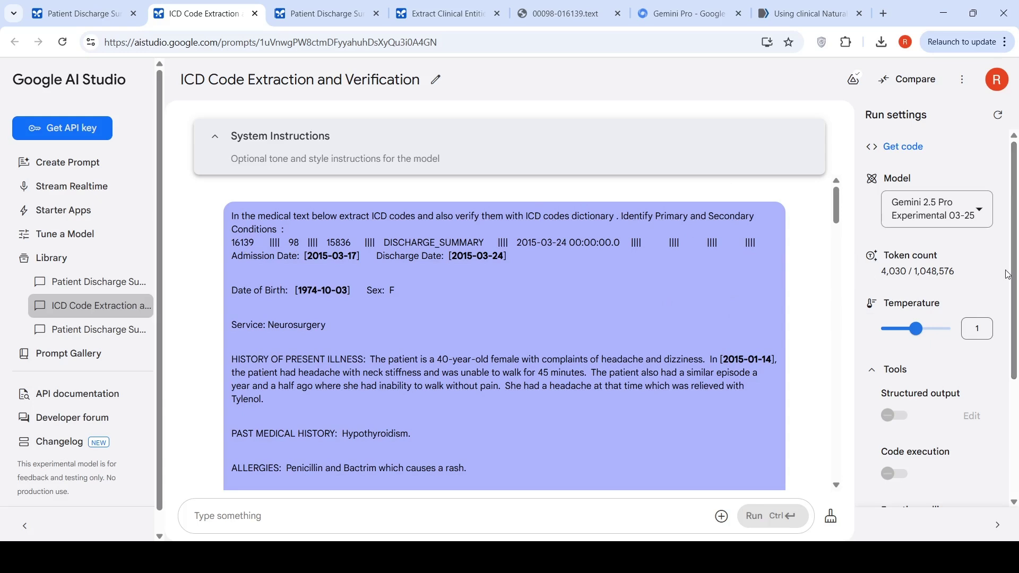
- Scroll the Run settings to view the Grounding with Google Search option
scroll(902, 340, down, 3)
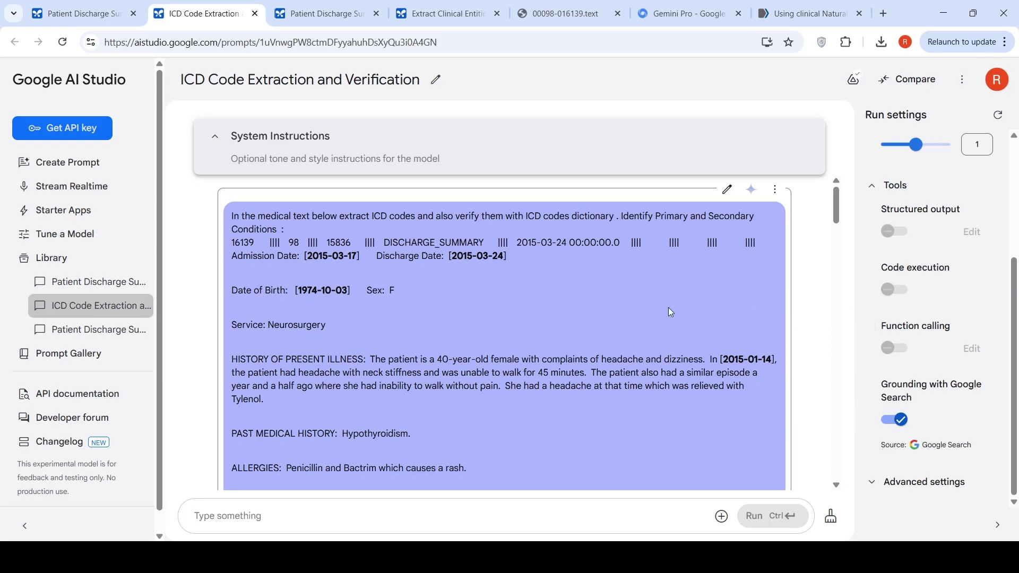
scroll(670, 312, down, 15)
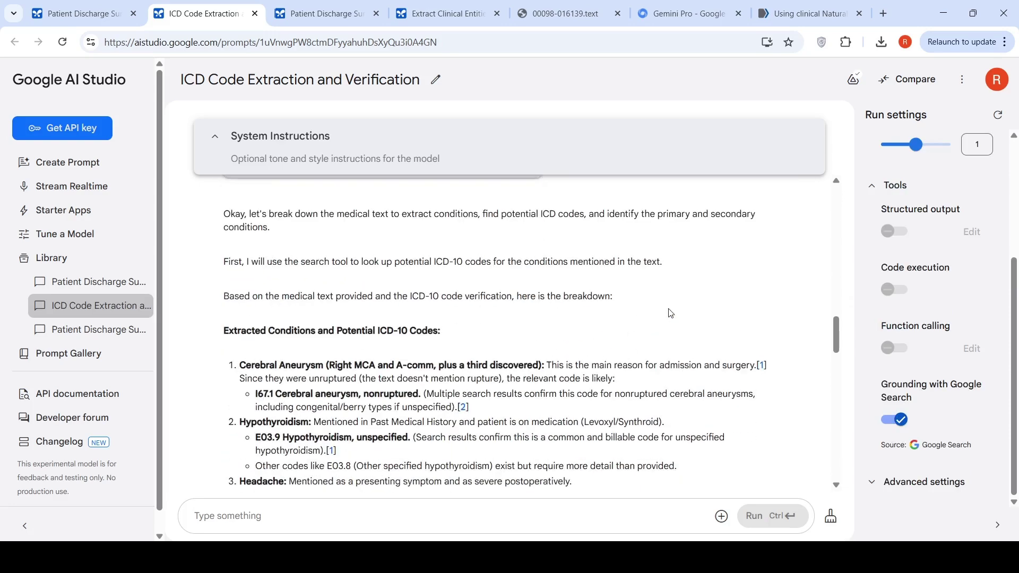
scroll(670, 312, up, 4)
- Expand the ICD answer's Thoughts and read through to cerebral aneurysm coded I67.1
click(304, 350)
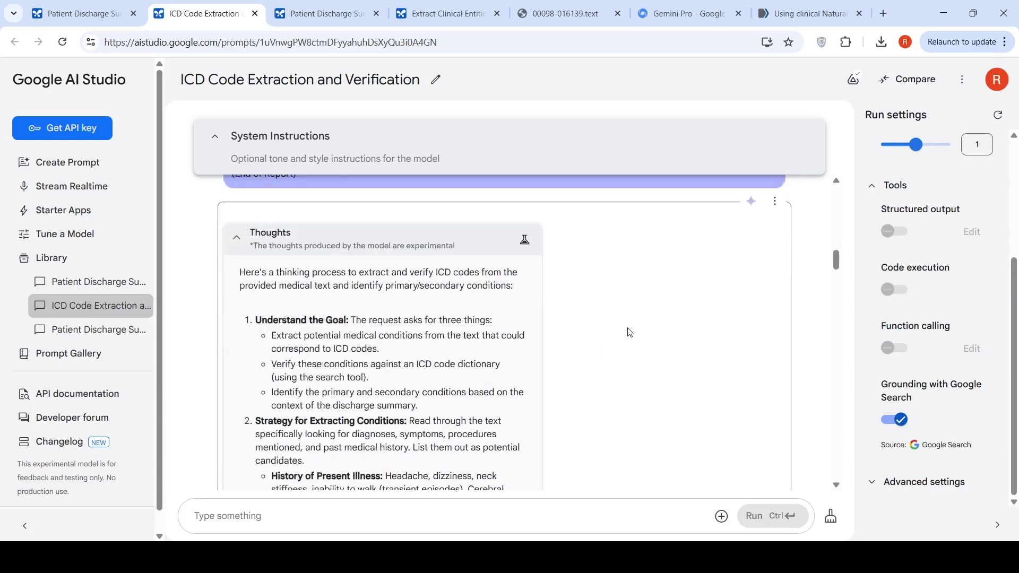
scroll(630, 333, down, 1)
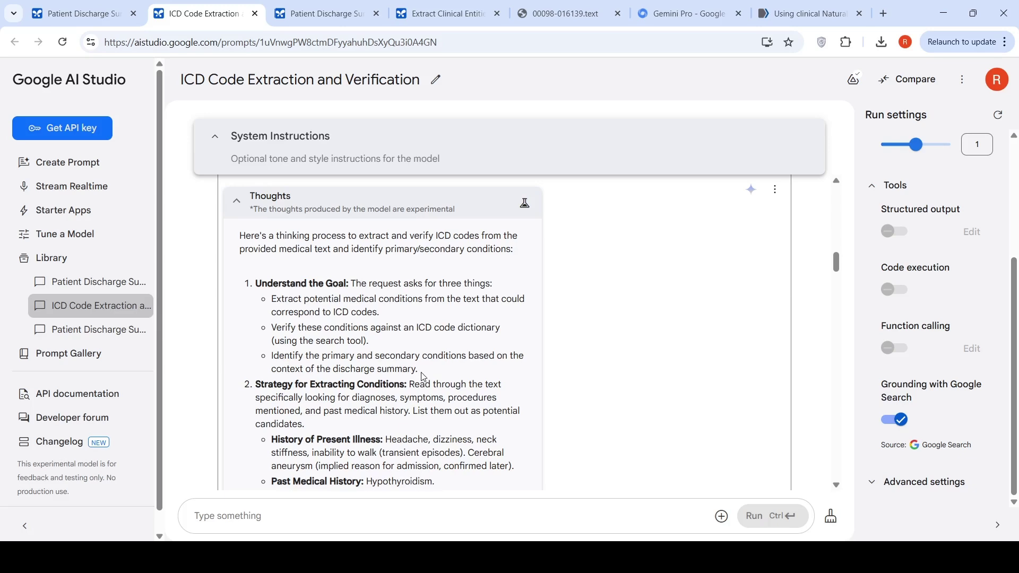
scroll(424, 376, down, 1)
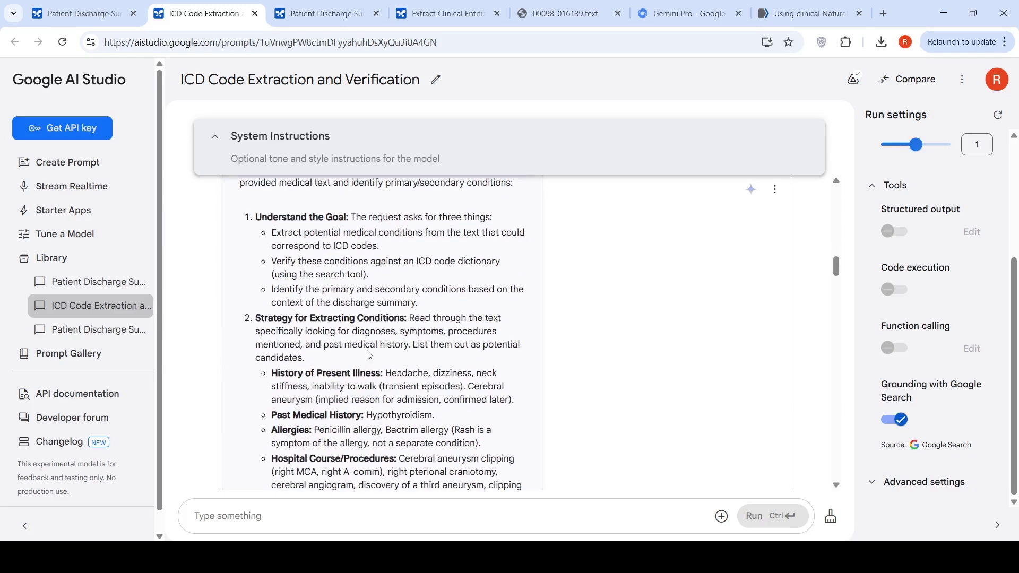
scroll(406, 347, down, 2)
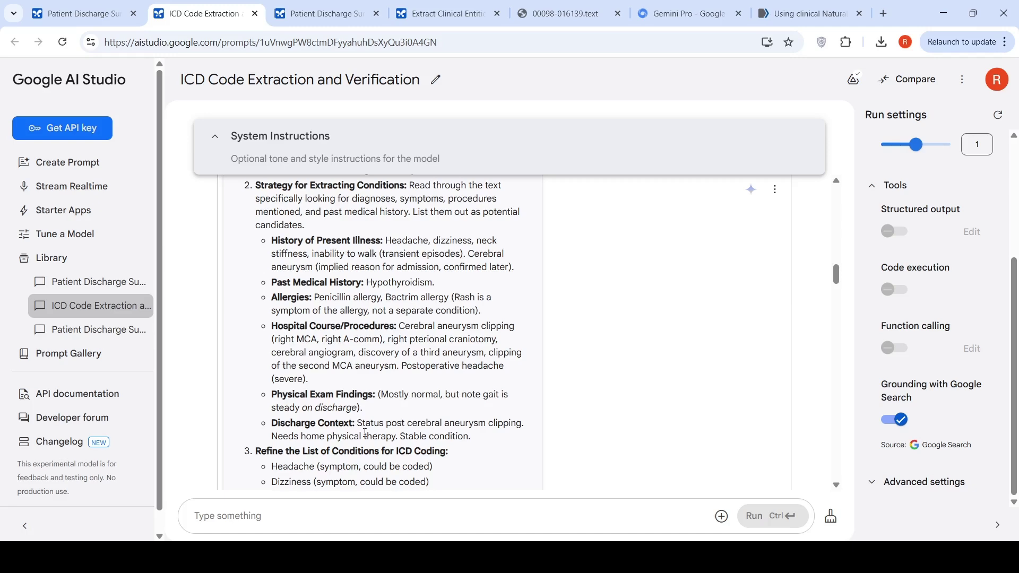
scroll(376, 334, down, 2)
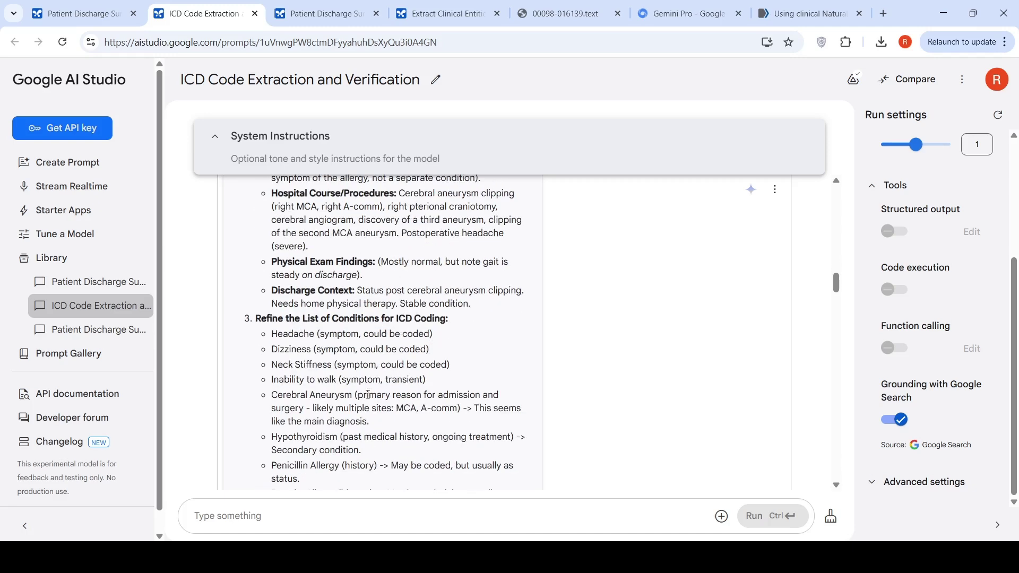
scroll(345, 364, down, 3)
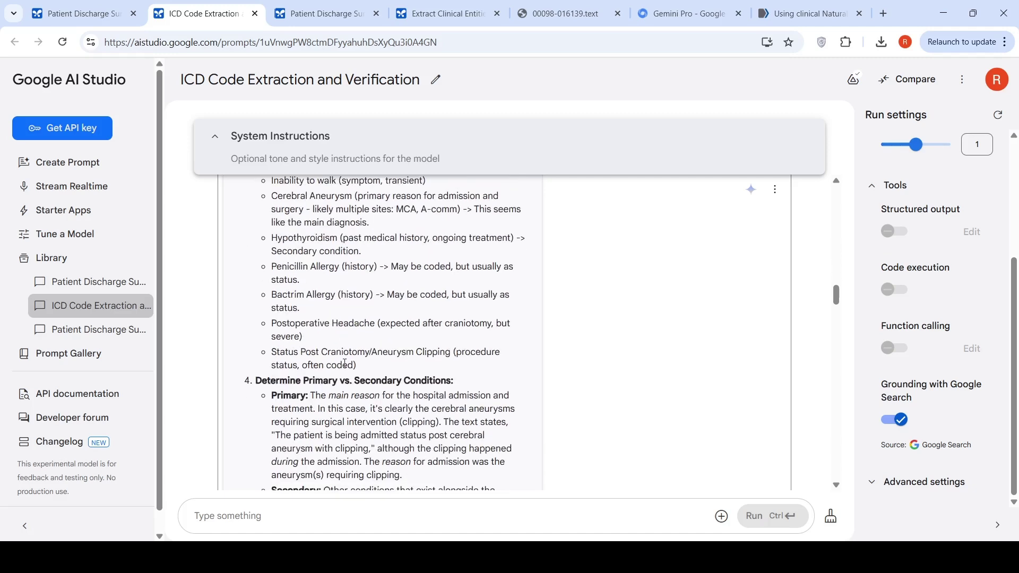
scroll(337, 297, up, 2)
scroll(333, 261, down, 1)
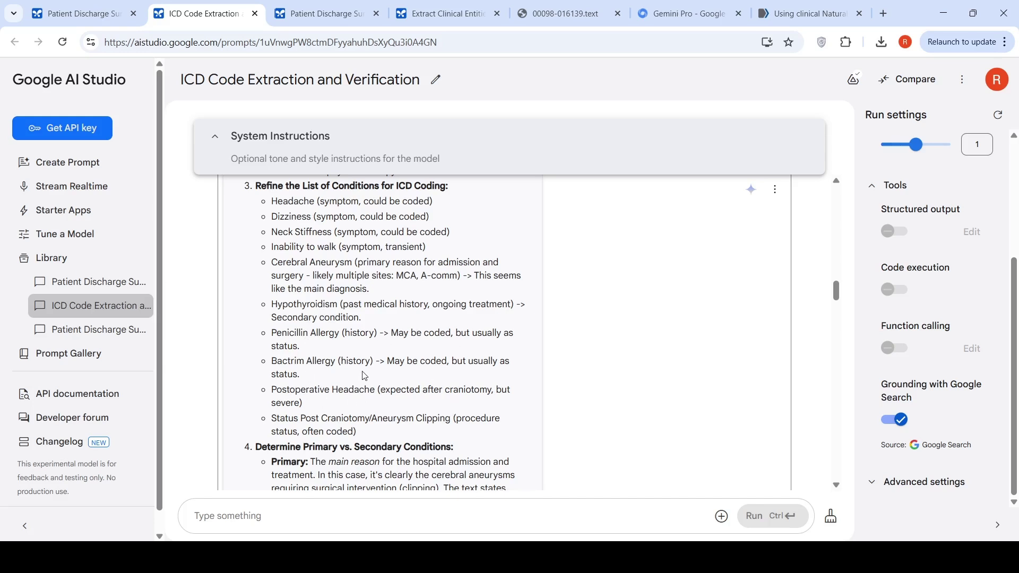
scroll(378, 345, down, 15)
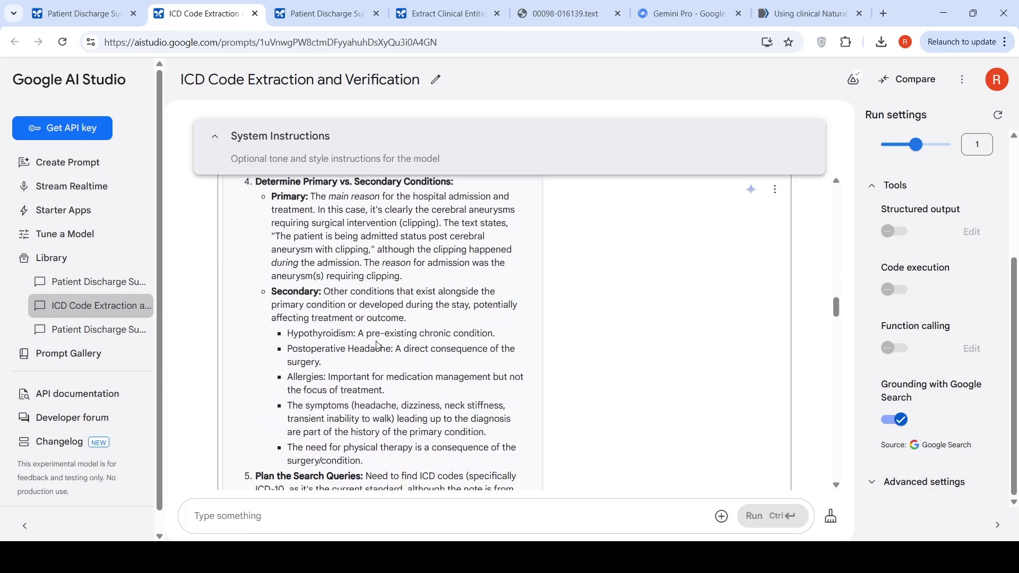
scroll(378, 344, down, 10)
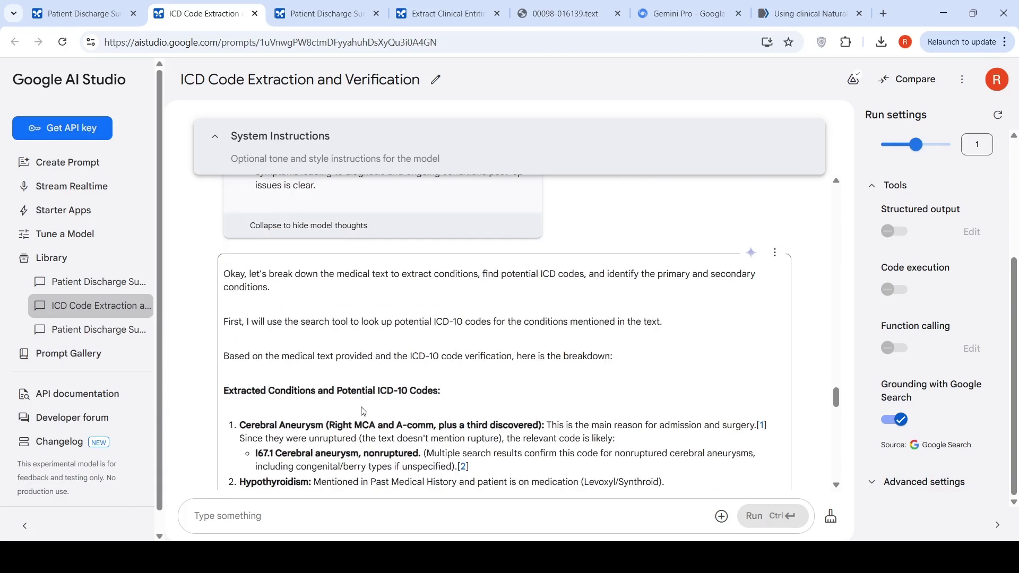
- Scroll to the extracted codes: I67.1, E03.9 hypothyroidism, R51.9 headache, then dizziness
scroll(481, 345, down, 3)
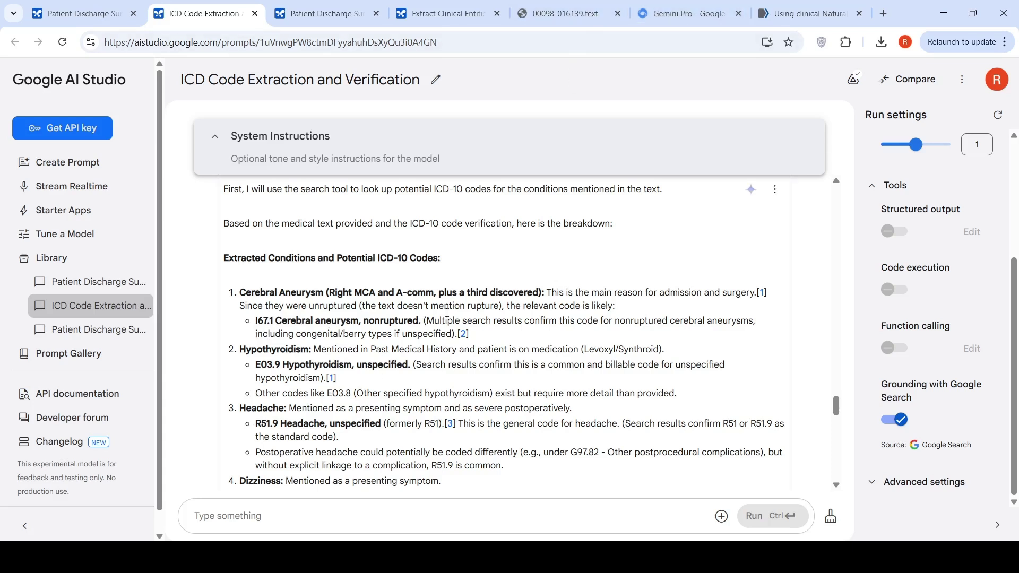
- Open the I67.1 citation's ICD10Data.com Aneurysm index page, then return to the ICD answer
middle_click(463, 335)
click(285, 14)
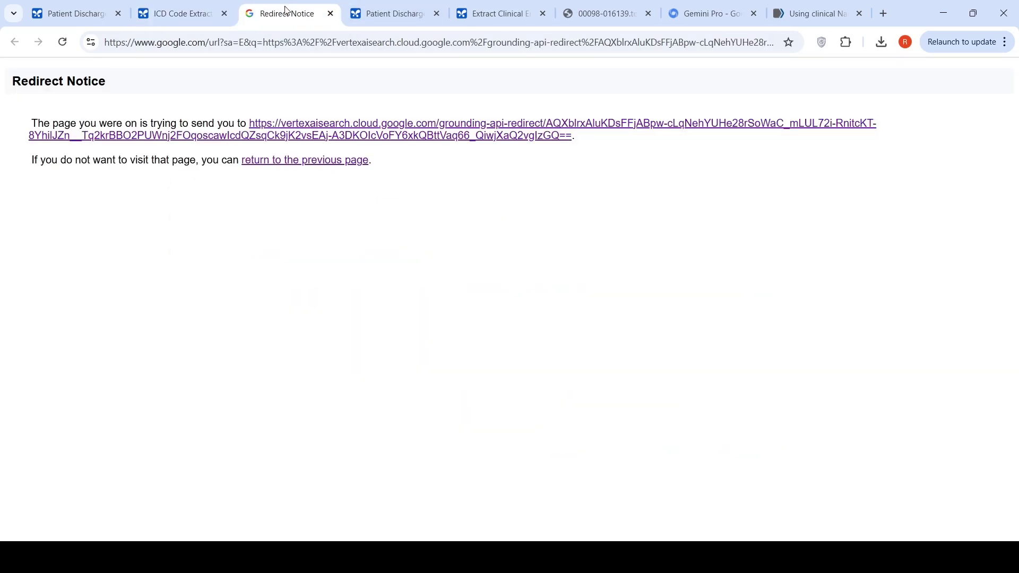
click(363, 138)
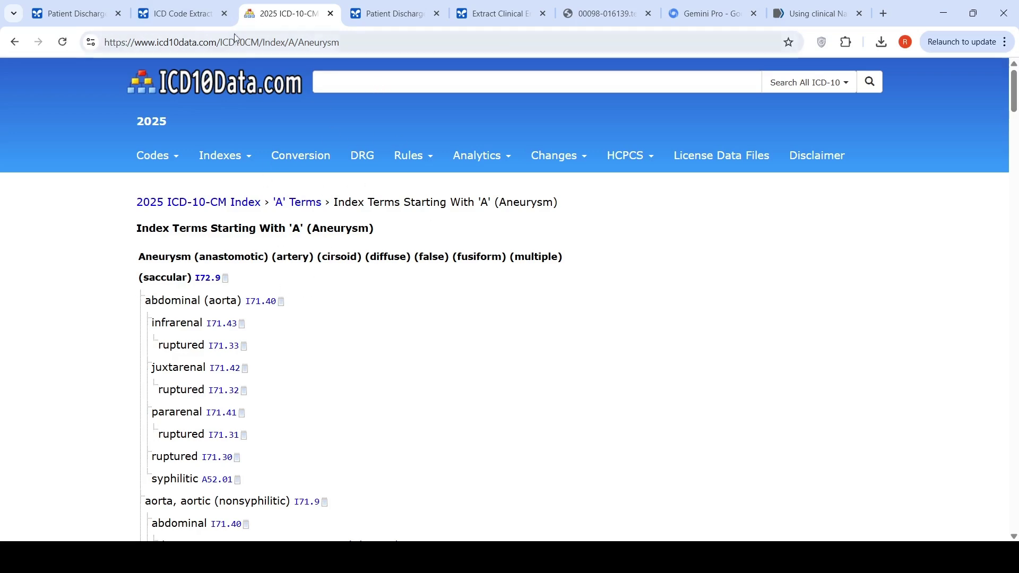
click(181, 14)
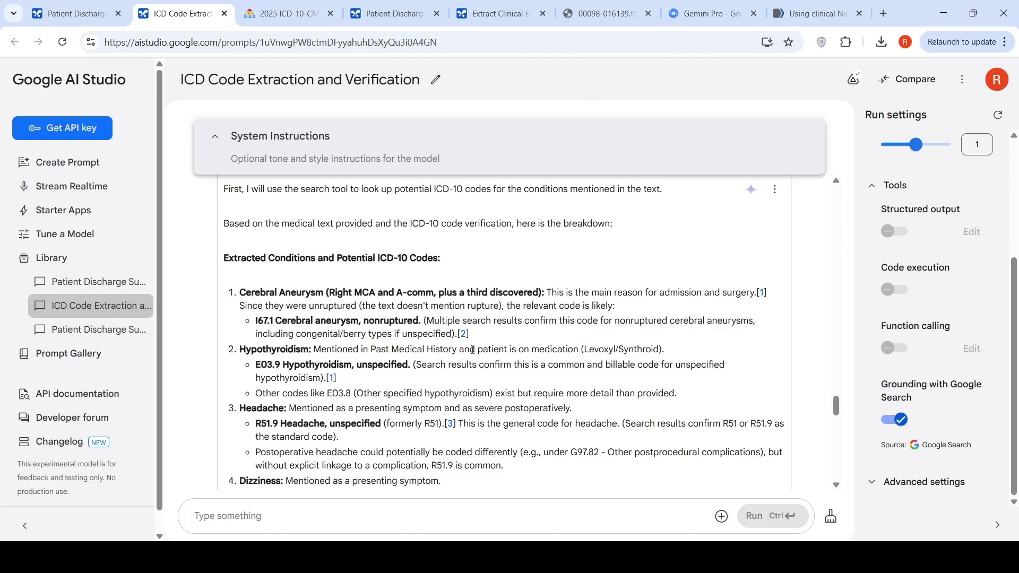
- Select the 'I67.1 Cerebral aneurysm, nonruptured' code text in the ICD answer
scroll(472, 350, down, 2)
scroll(472, 353, up, 3)
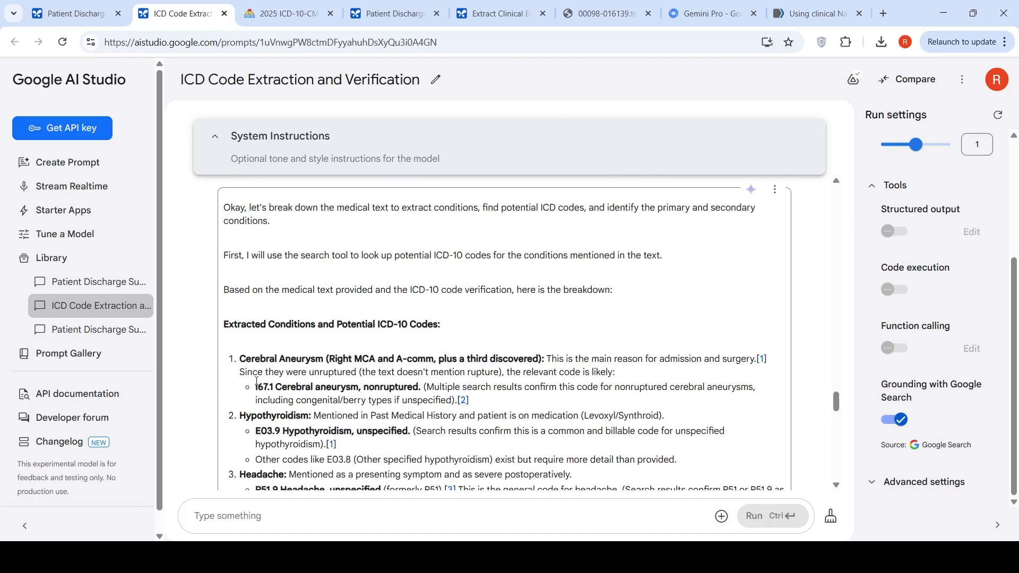
drag(254, 390, 421, 397)
key(ctrl+c)
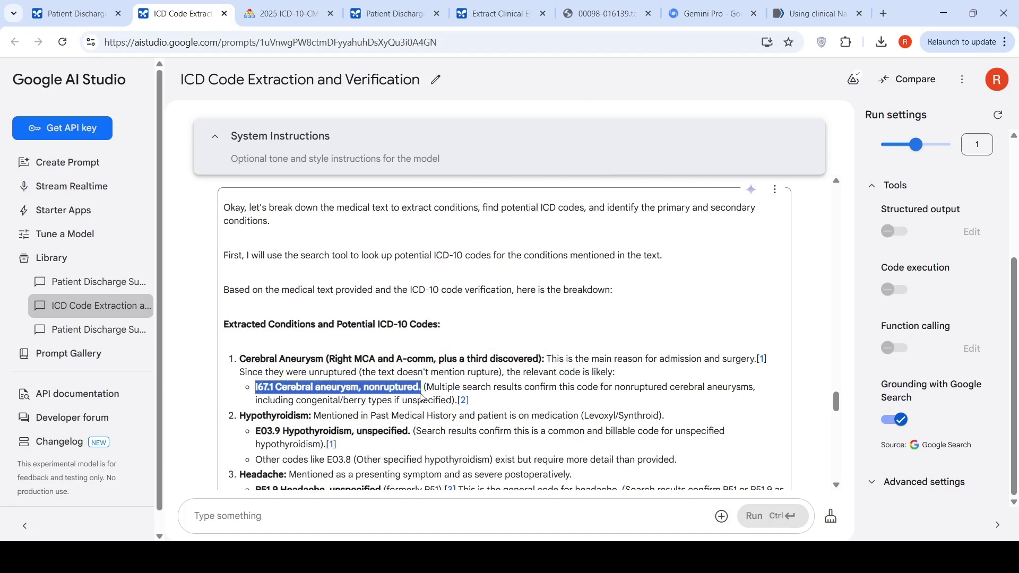
- Search Google for I67.1 Cerebral aneurysm, nonruptured and open its Codify by AAPC page
click(882, 14)
key(ctrl+v)
key(Return)
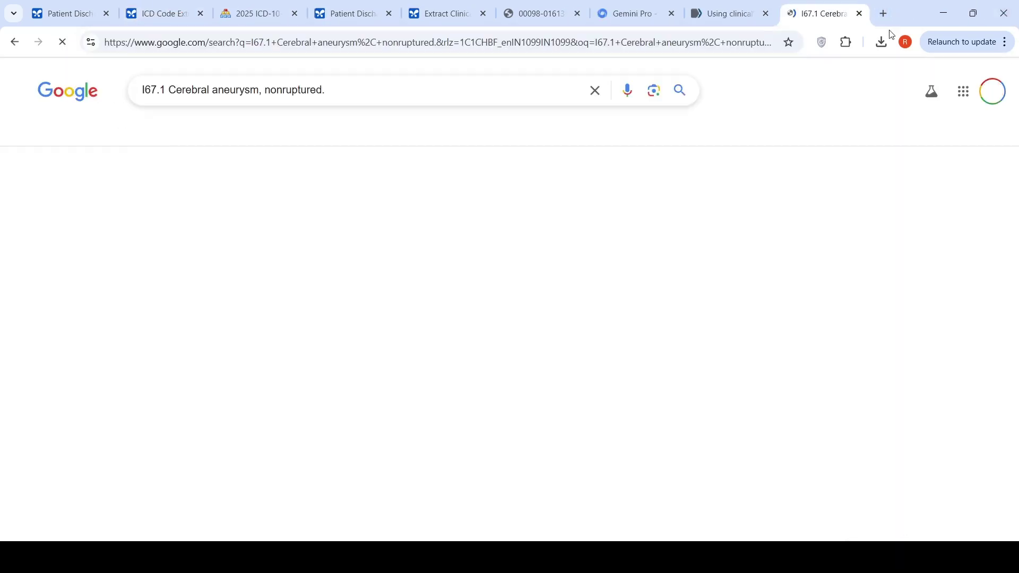
scroll(264, 292, down, 3)
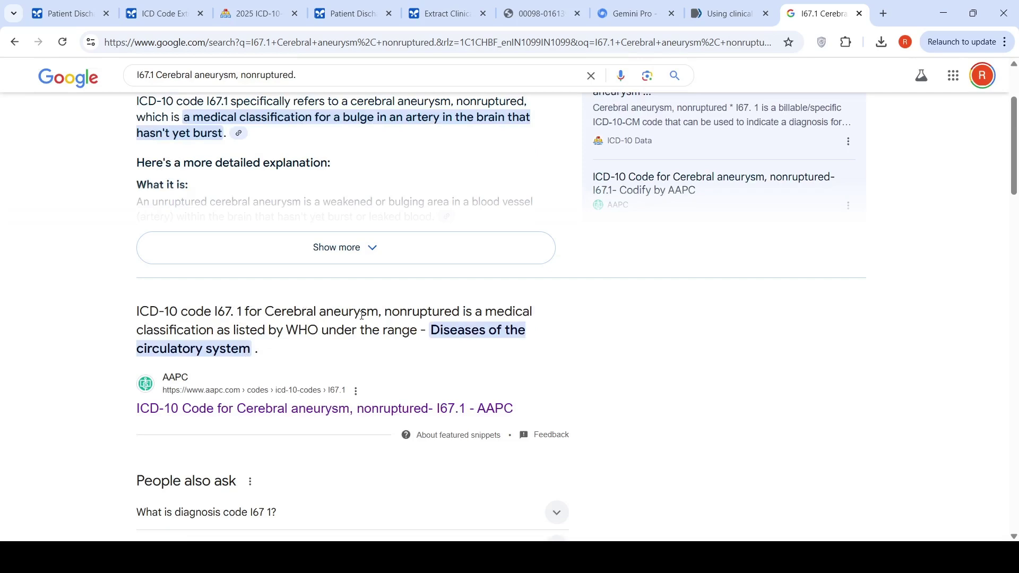
click(325, 410)
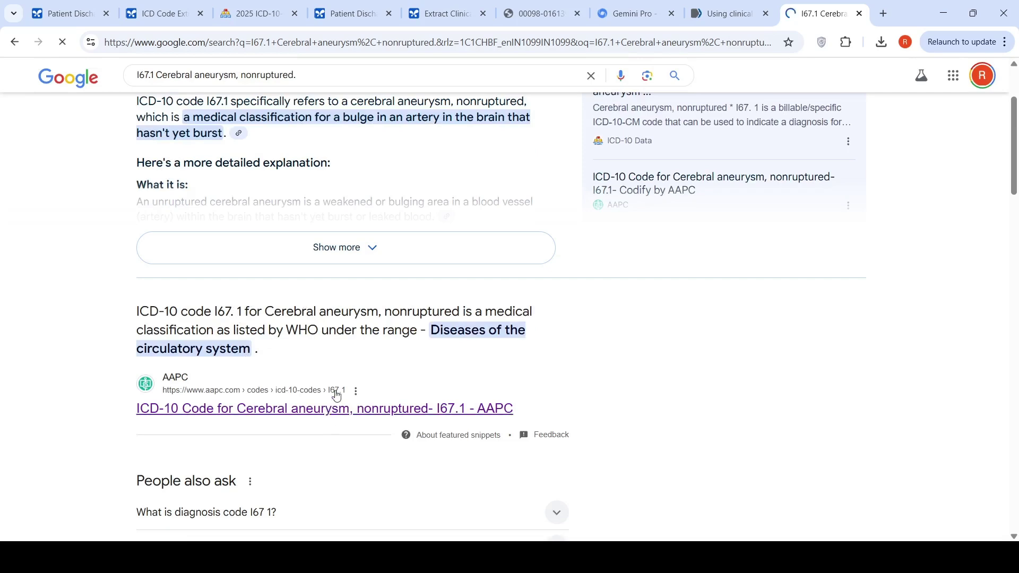
scroll(605, 325, down, 3)
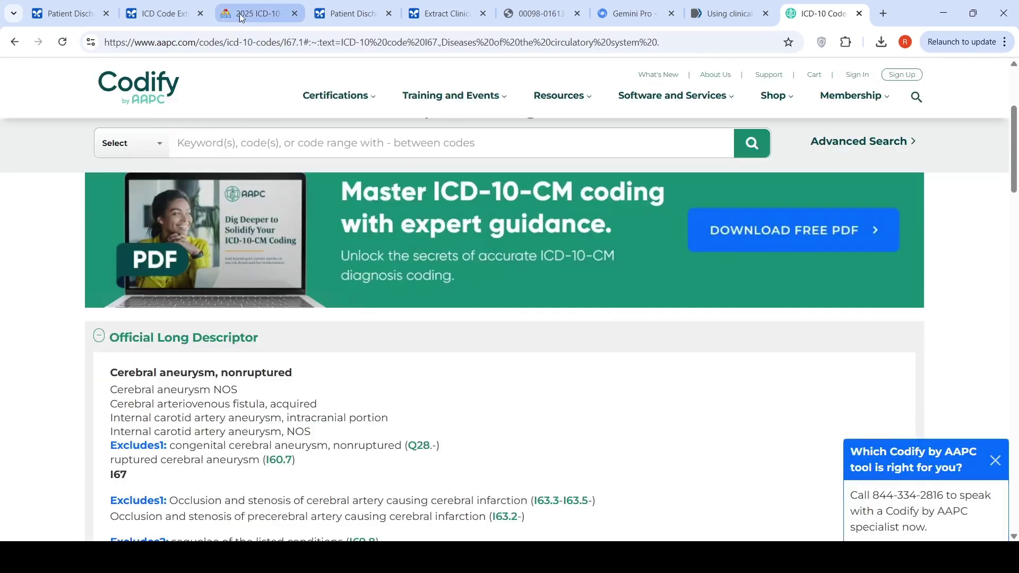
- Compare the AAPC page with the ICD answer: I67.1 primary; E03.9, R51.9, R42, Z88.0, Z88.2 secondary
click(164, 20)
scroll(666, 302, down, 15)
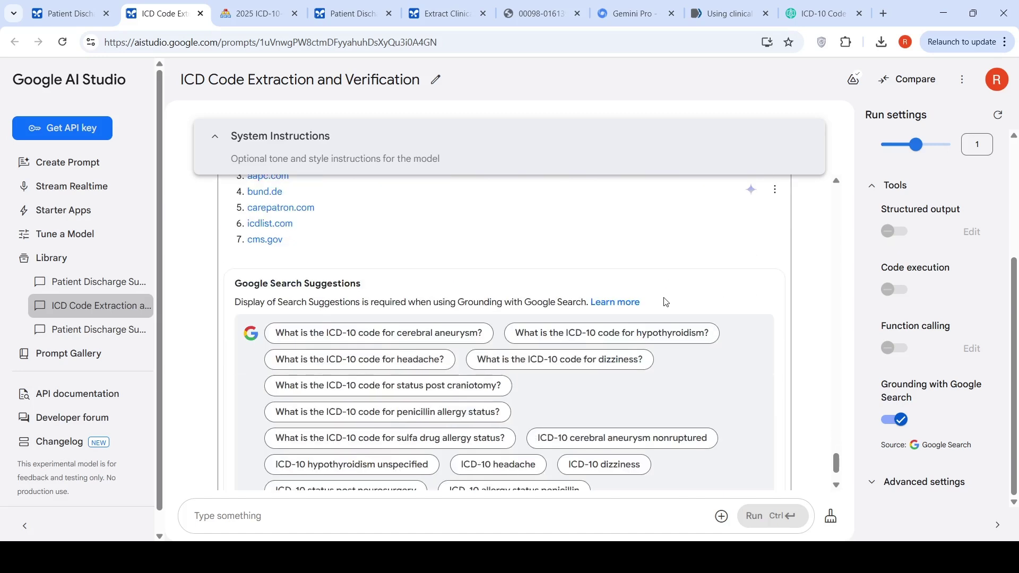
scroll(665, 302, up, 3)
scroll(665, 302, up, 1)
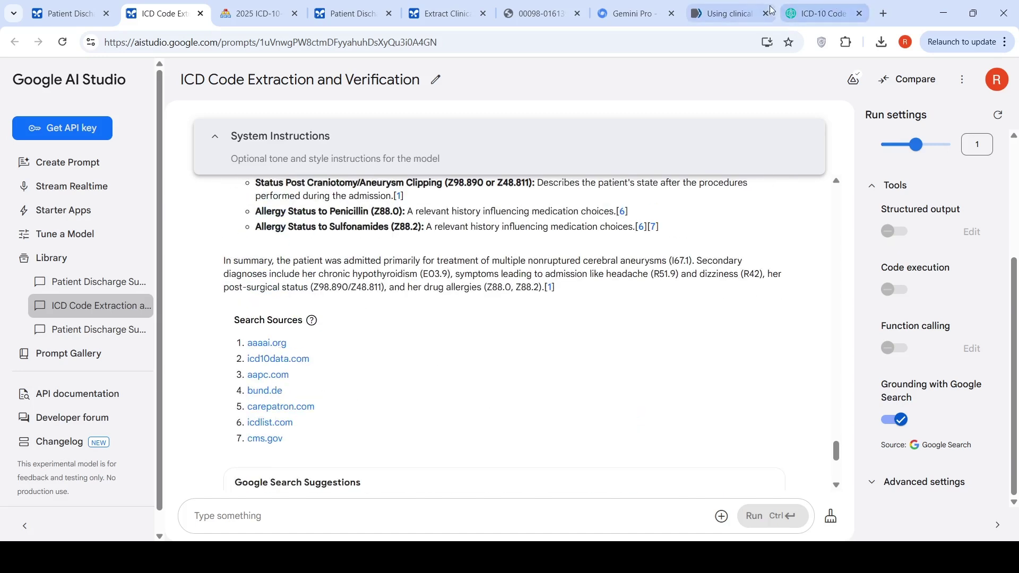
click(808, 21)
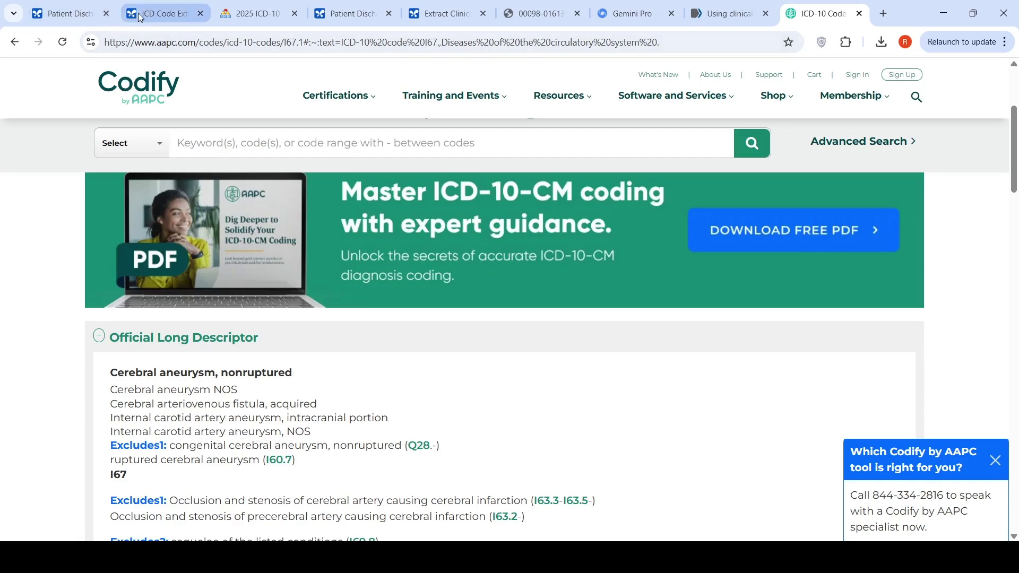
click(162, 13)
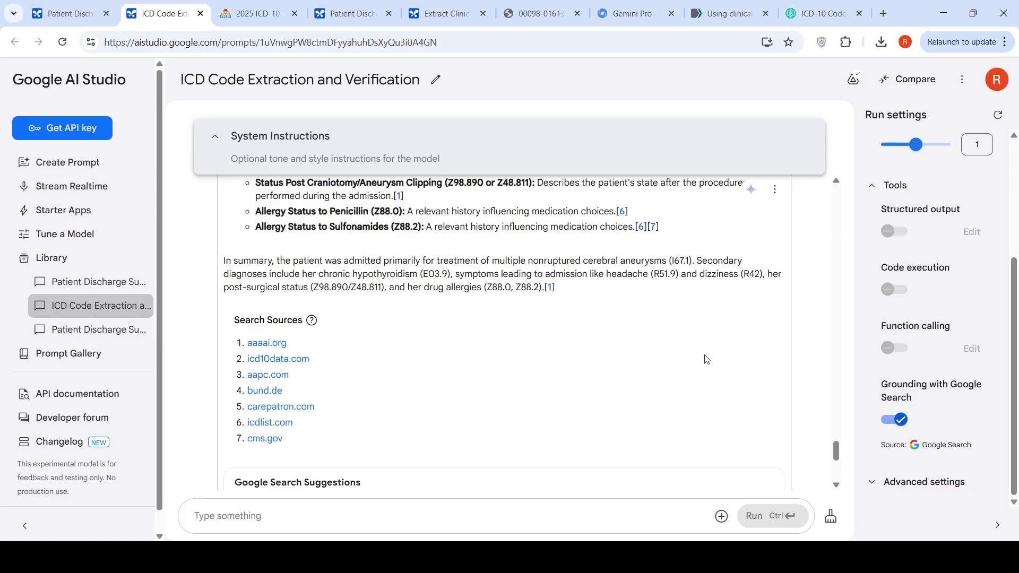
scroll(706, 361, up, 5)
scroll(704, 368, up, 5)
scroll(704, 368, up, 4)
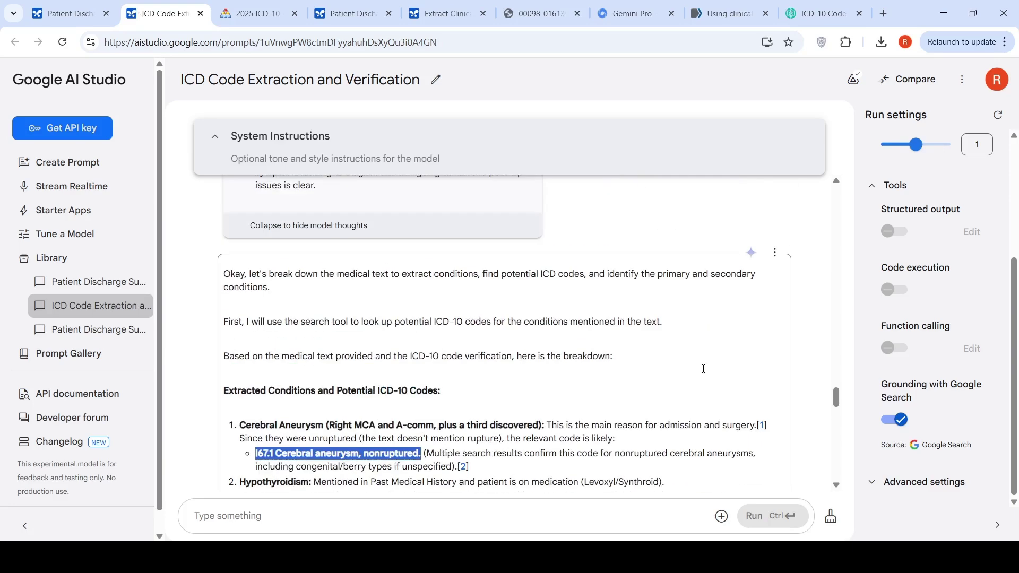
scroll(704, 373, down, 4)
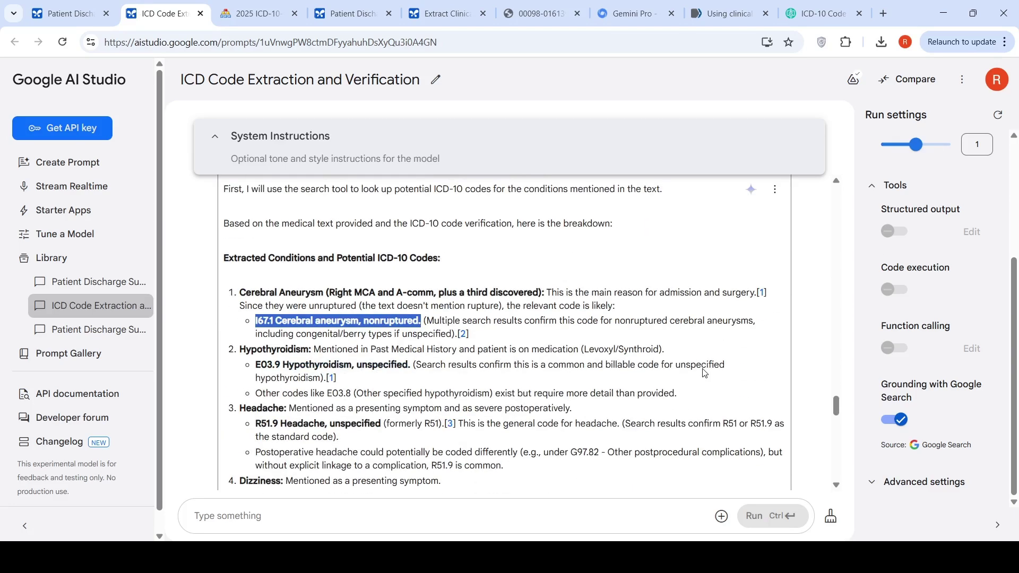
scroll(704, 368, down, 12)
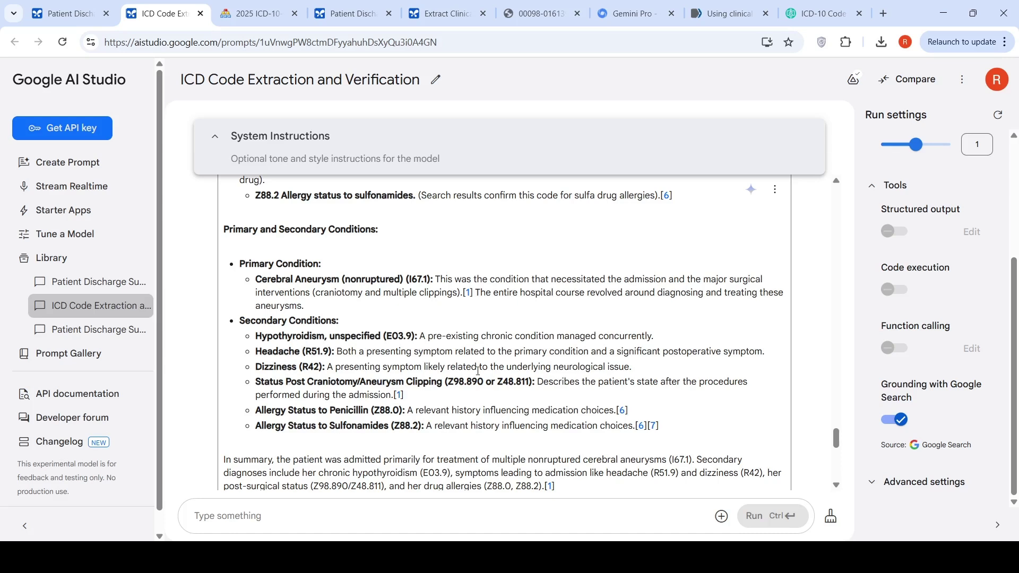
- Check citation [1]'s source on the ICD10Data aneurysm index page
scroll(531, 348, down, 3)
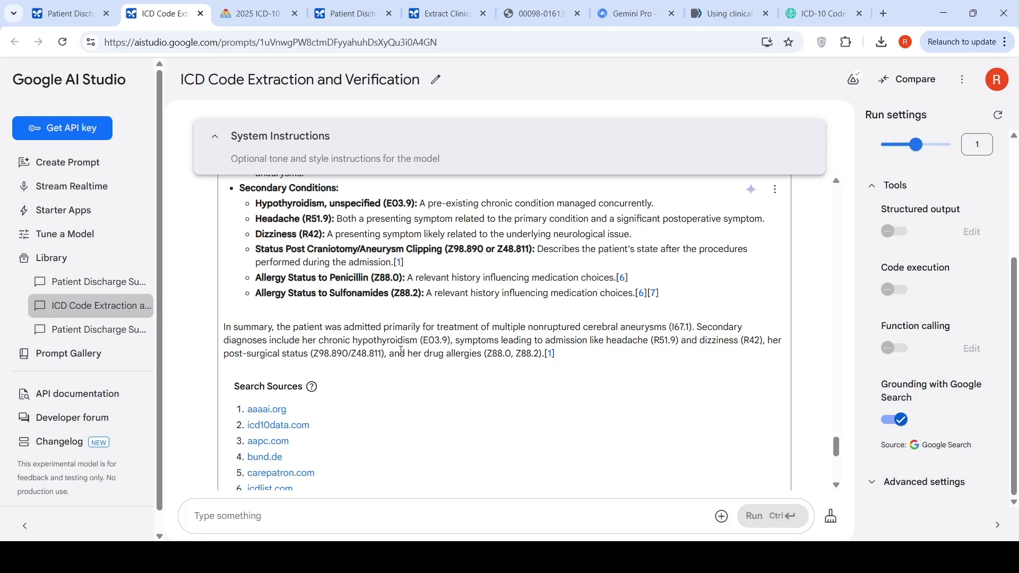
click(548, 353)
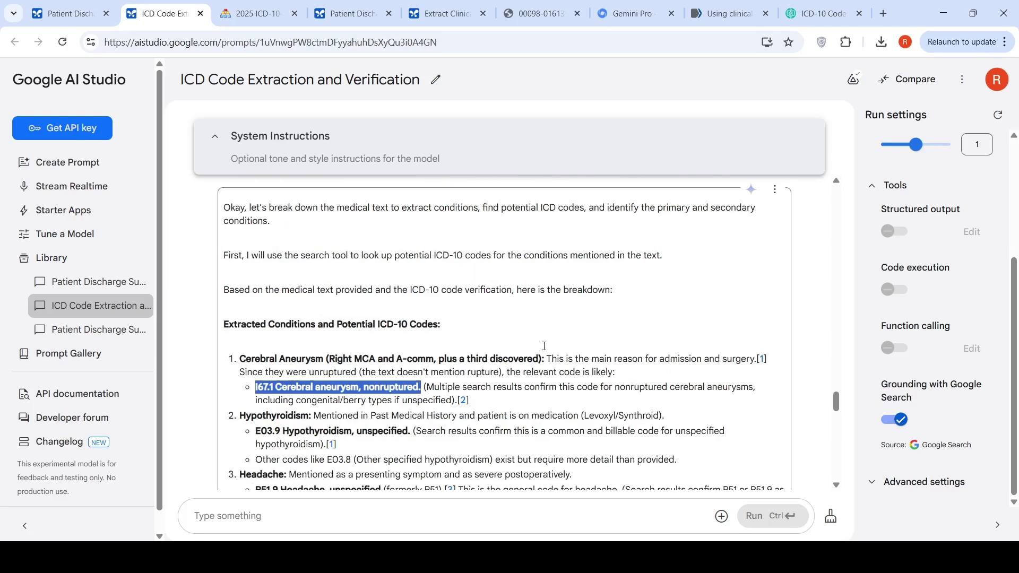
scroll(543, 350, up, 20)
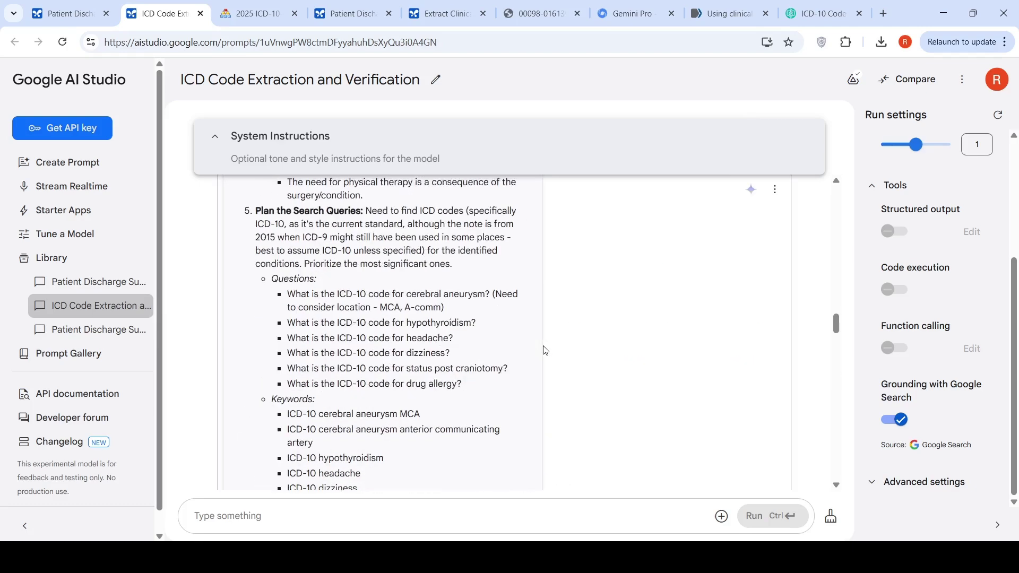
scroll(545, 350, up, 20)
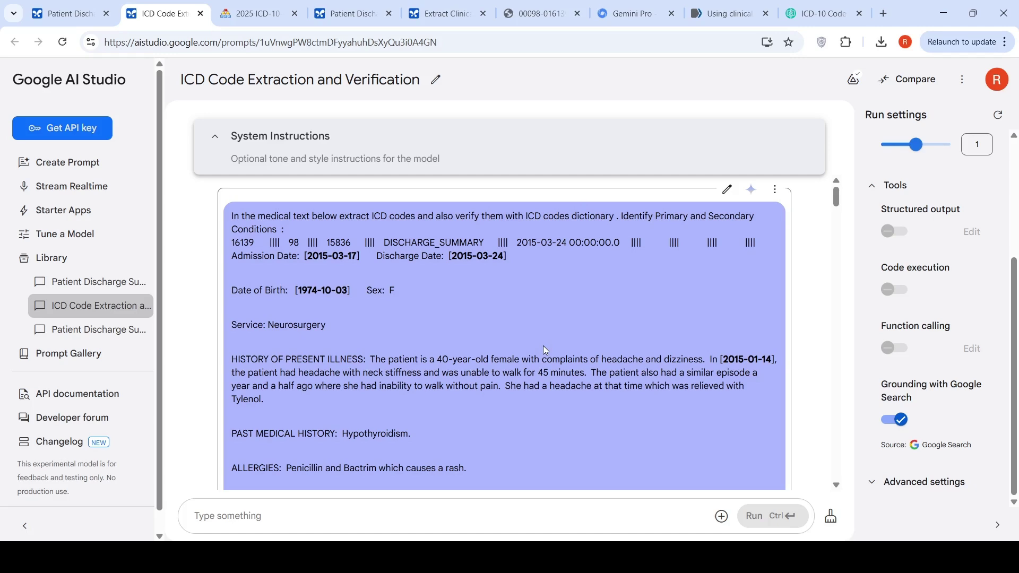
click(255, 13)
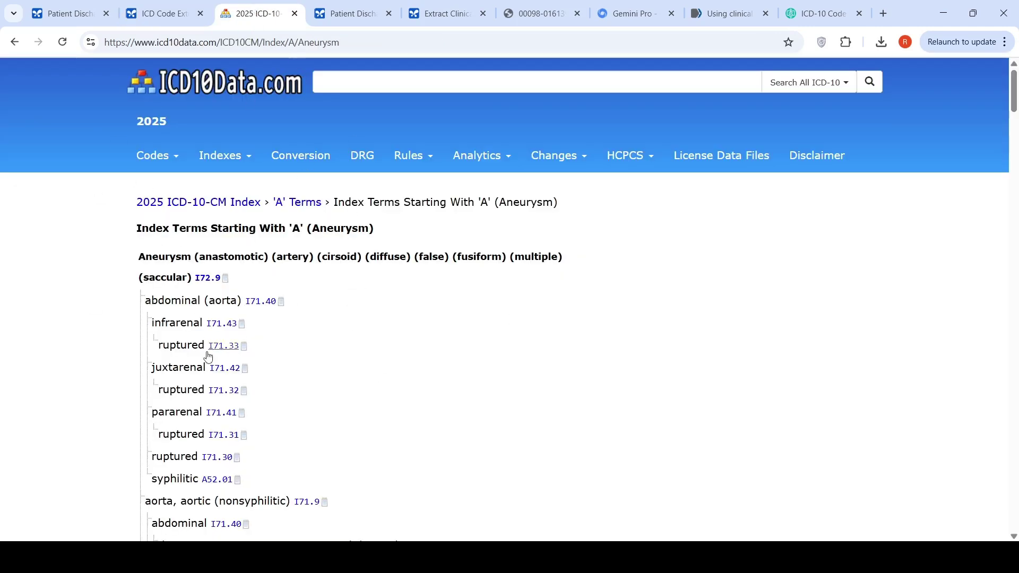
- Go back to AI Studio and open the Patient Discharge Summary chat
click(162, 14)
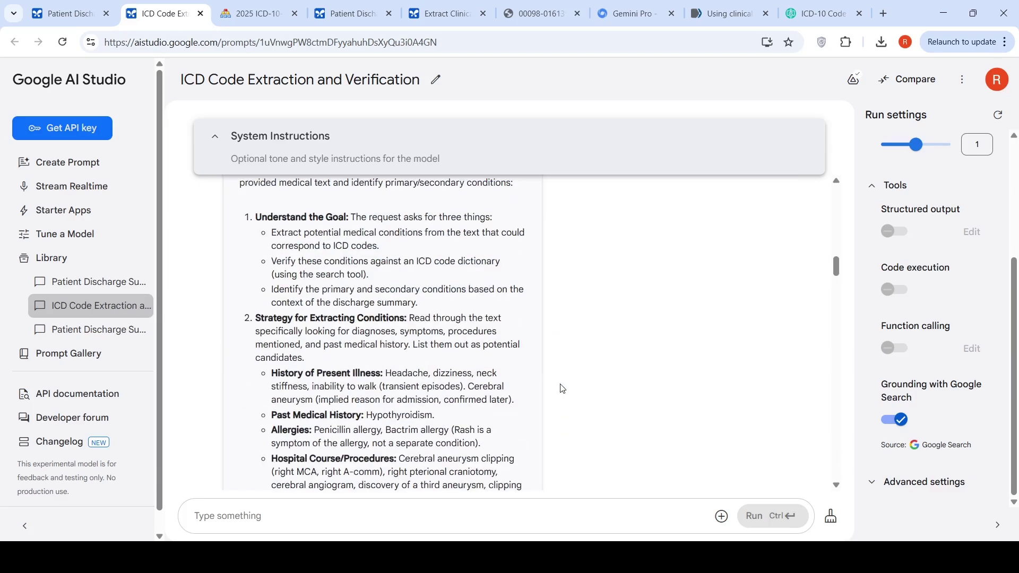
drag(837, 265, 836, 450)
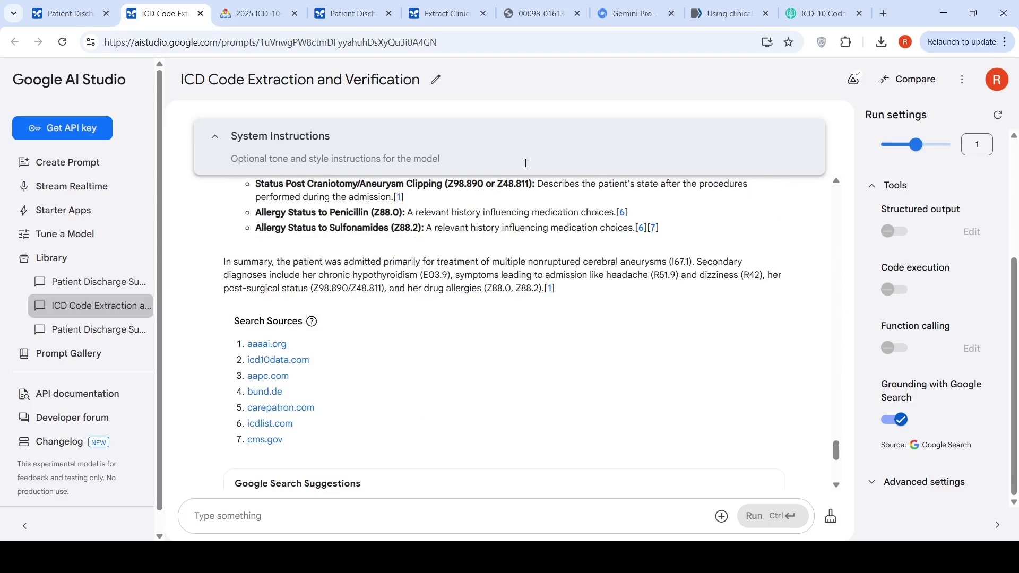
click(345, 14)
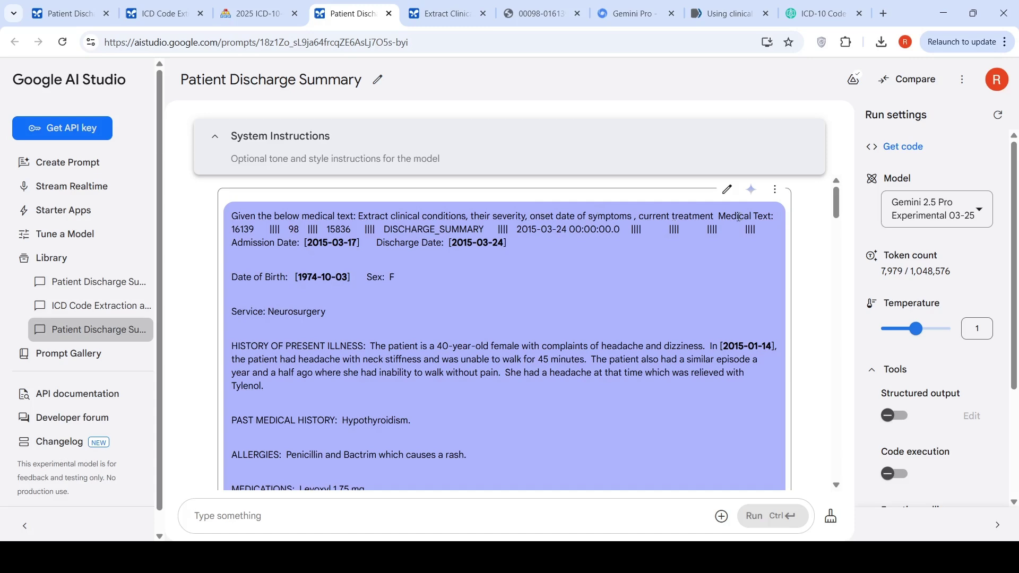
scroll(618, 261, down, 2)
scroll(619, 261, up, 1)
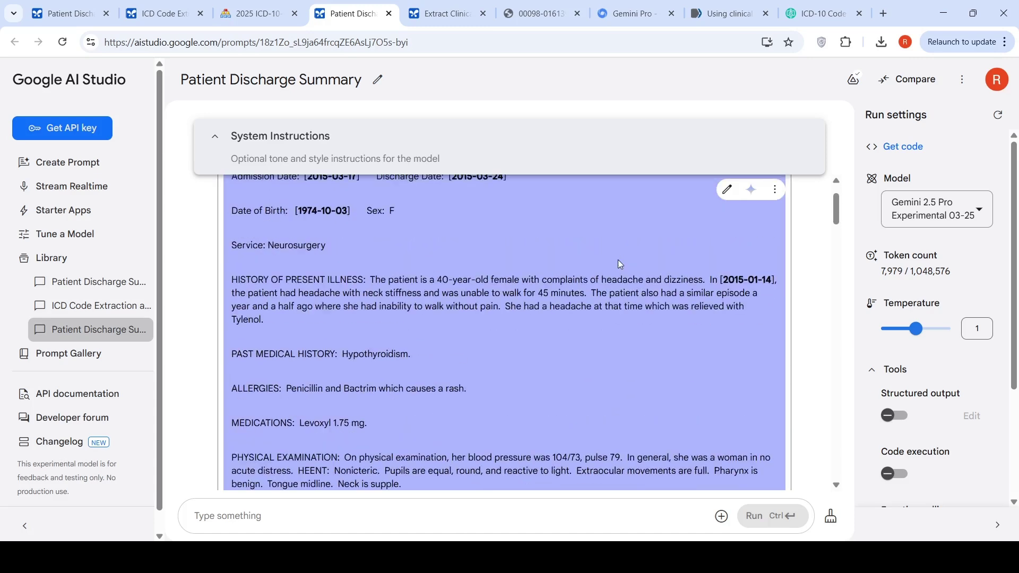
scroll(619, 261, down, 2)
scroll(618, 260, down, 10)
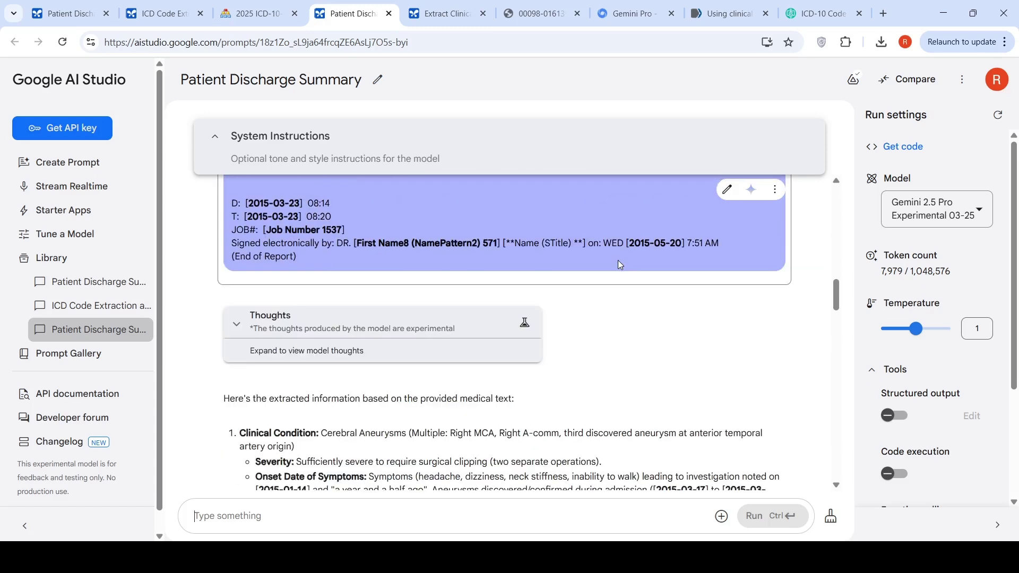
scroll(620, 264, down, 3)
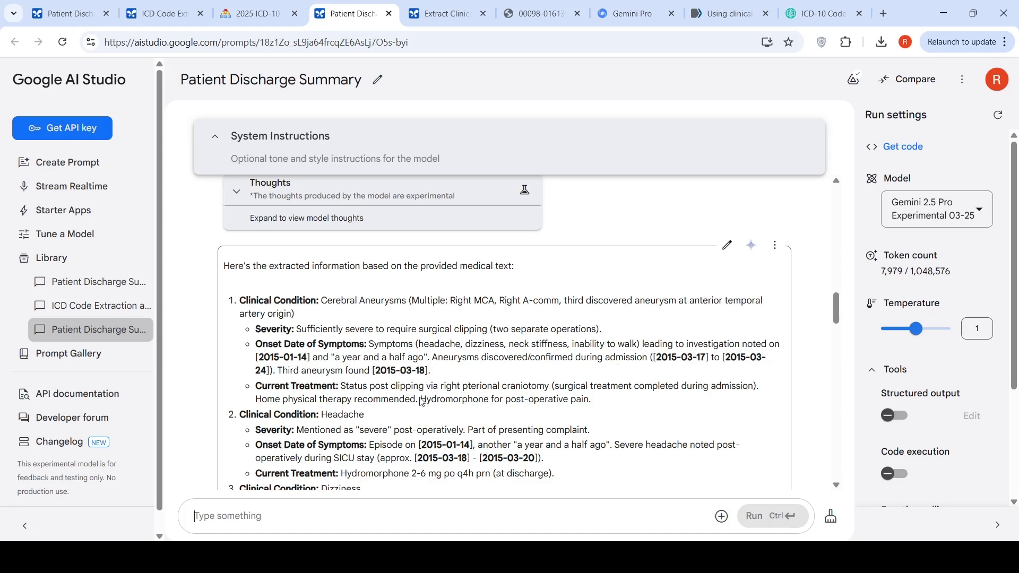
scroll(348, 320, down, 3)
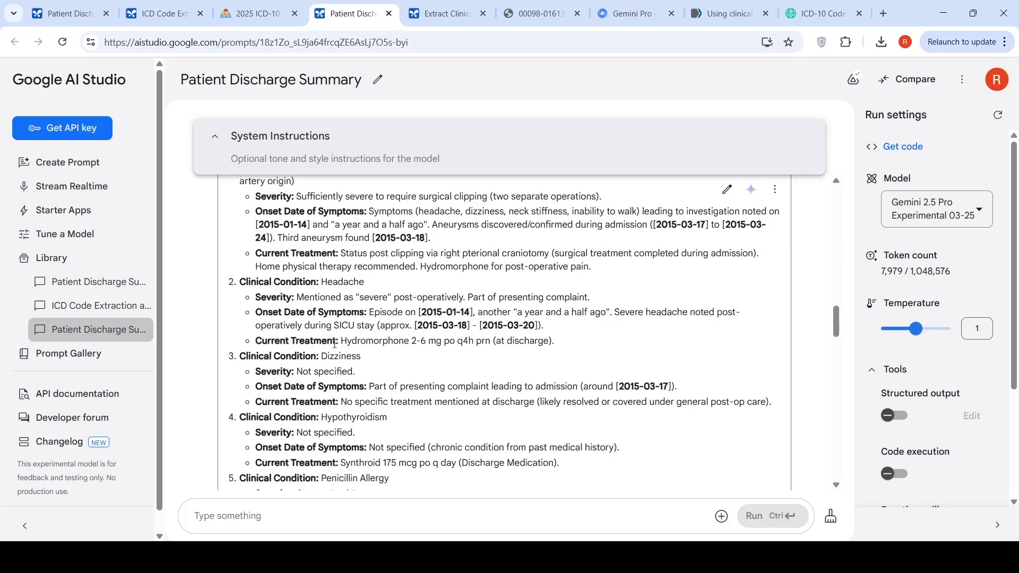
scroll(569, 302, down, 1)
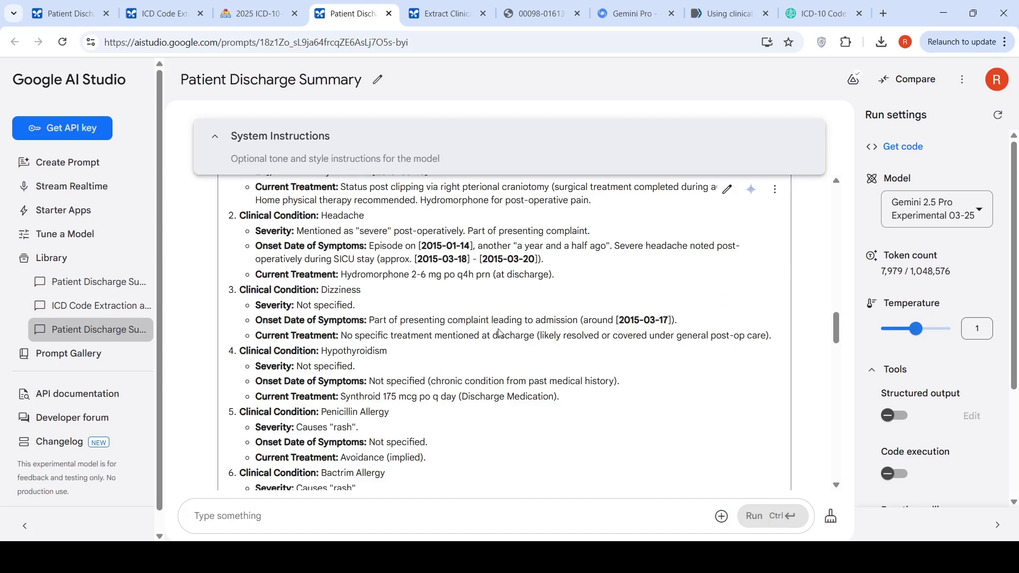
scroll(498, 331, down, 1)
scroll(413, 282, down, 2)
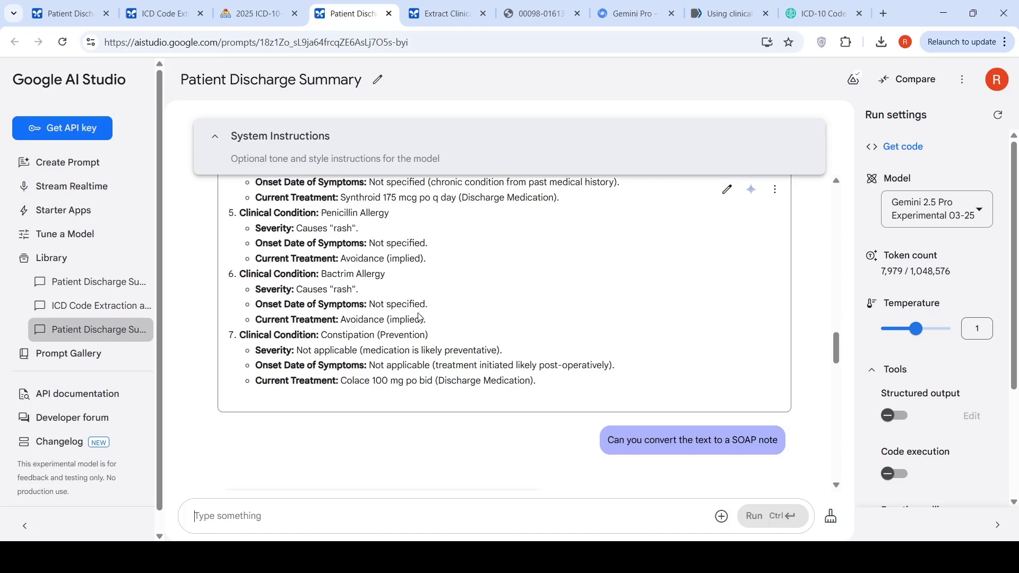
scroll(409, 288, up, 4)
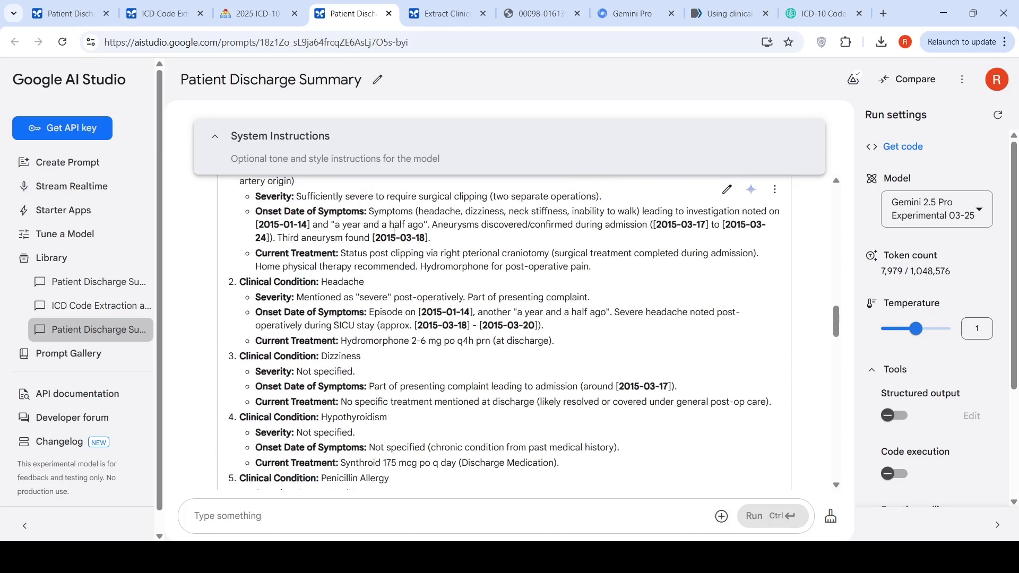
scroll(403, 228, up, 5)
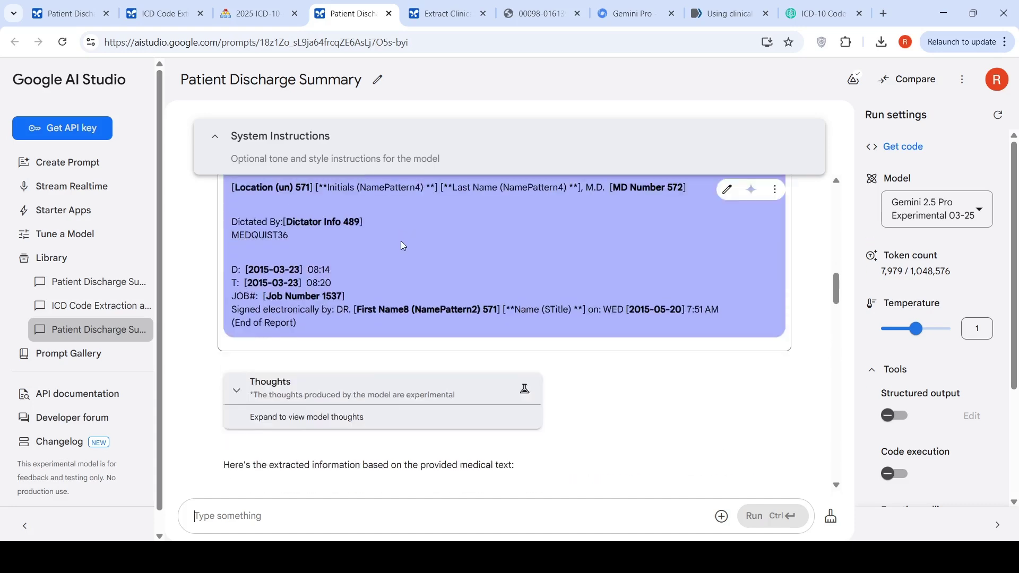
scroll(402, 245, down, 12)
scroll(662, 353, up, 3)
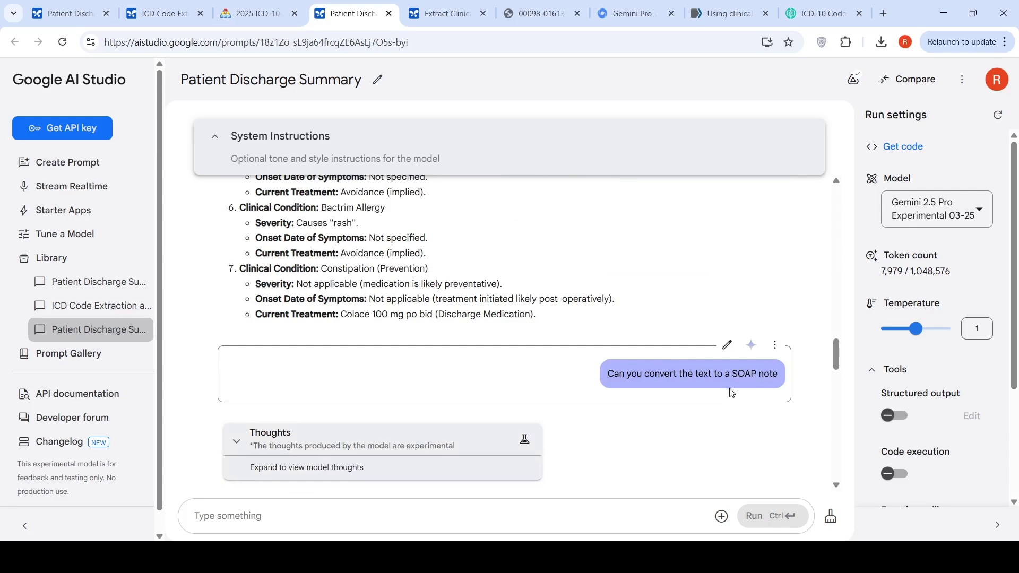
- Expand the model's thoughts behind the SOAP note reply and start reading them
scroll(587, 332, down, 4)
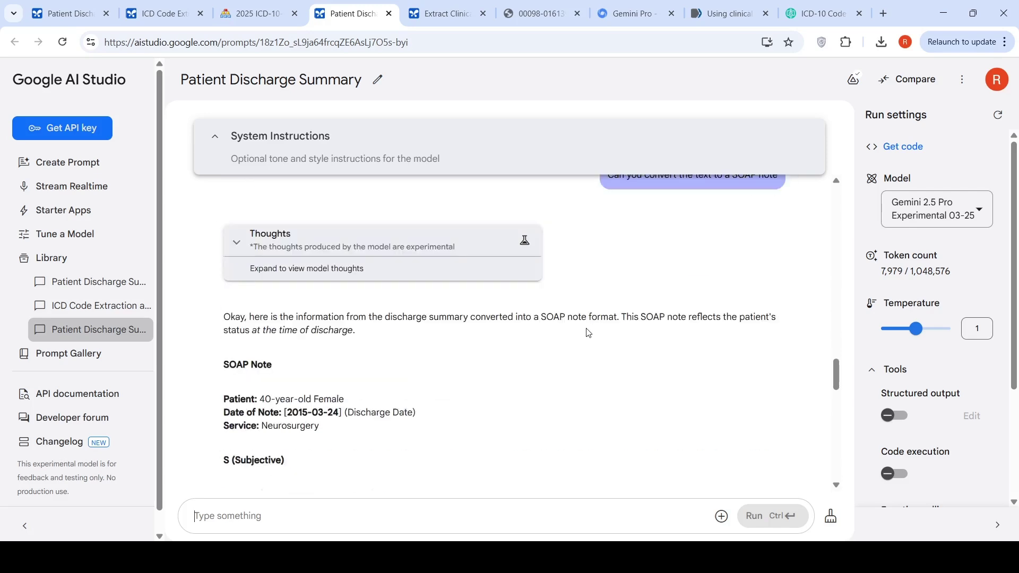
click(320, 260)
scroll(310, 301, down, 3)
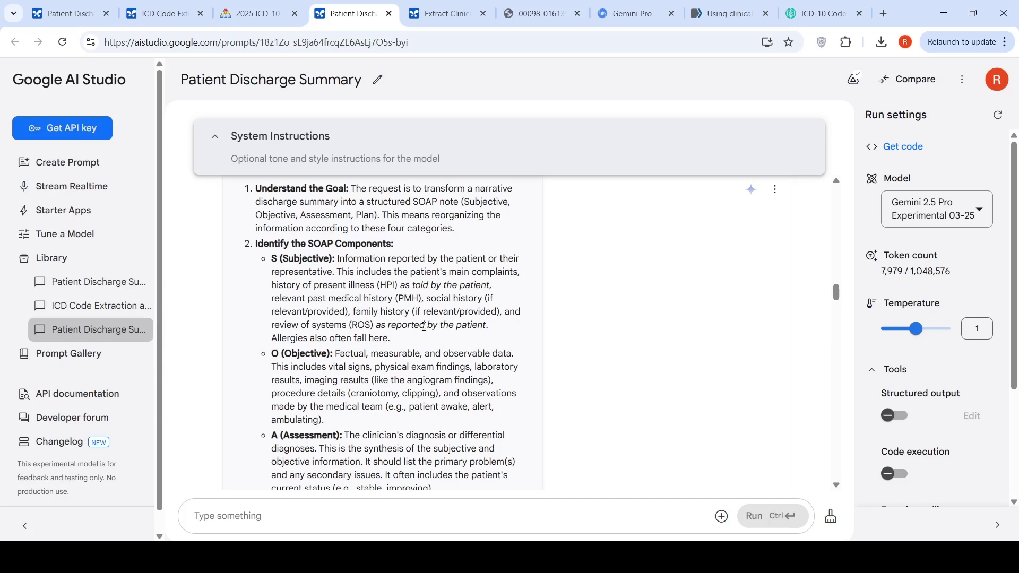
scroll(363, 329, down, 1)
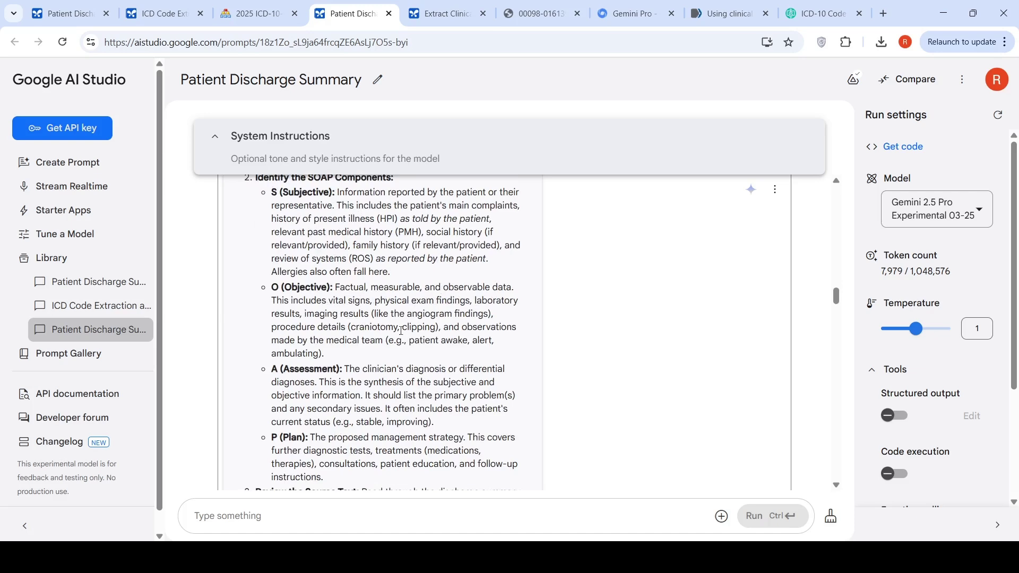
scroll(419, 328, down, 2)
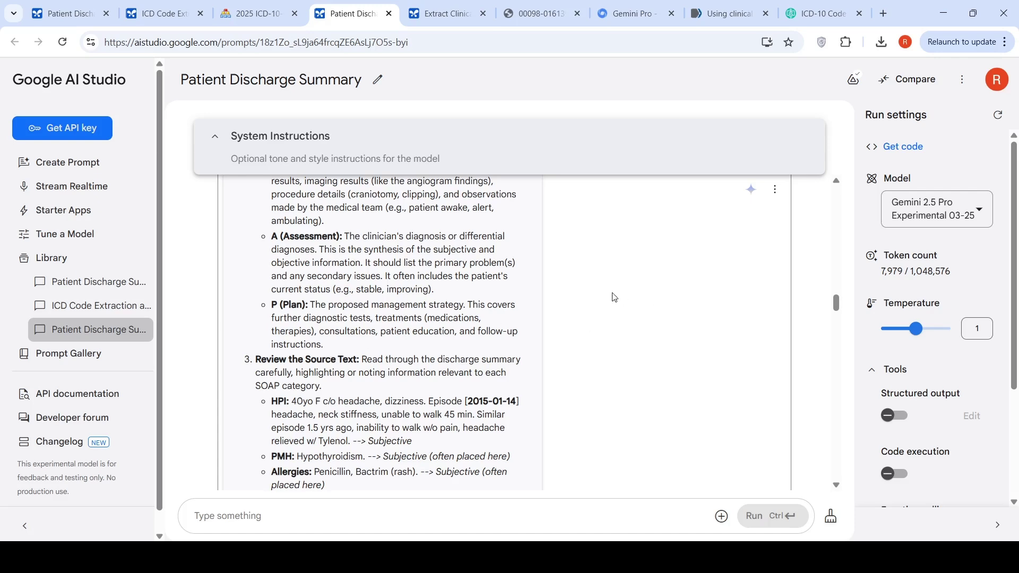
scroll(614, 297, up, 7)
scroll(610, 296, down, 1)
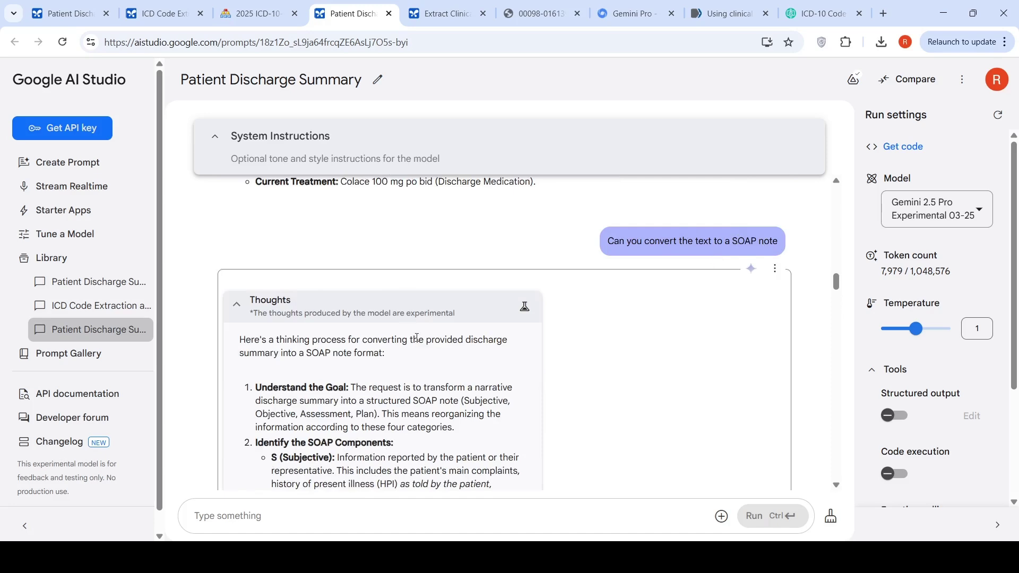
- Read through the rest of the SOAP reply, then show the original discharge summary text file
scroll(417, 338, down, 6)
scroll(417, 338, down, 3)
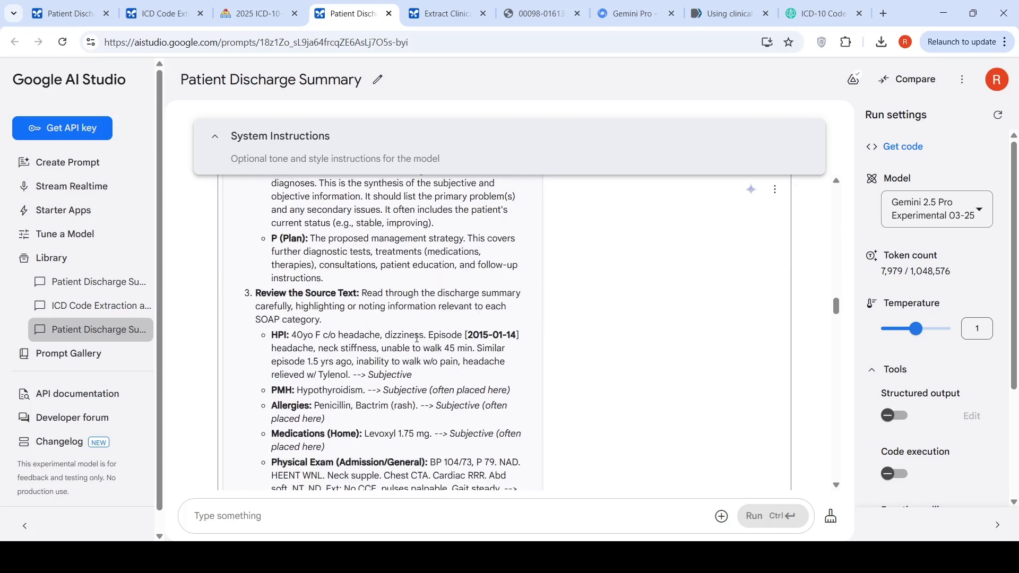
scroll(417, 338, down, 3)
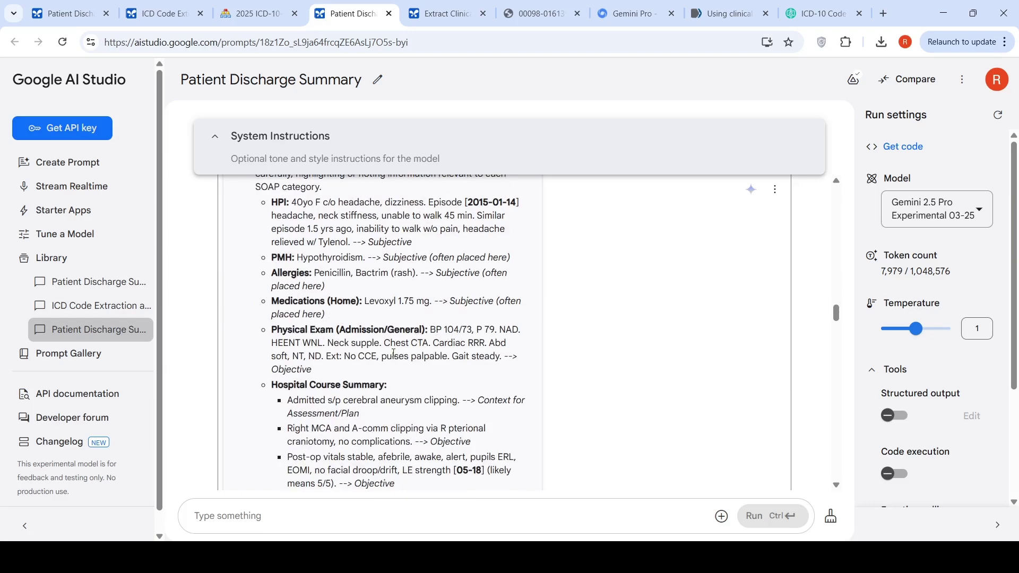
scroll(403, 294, up, 6)
scroll(404, 297, down, 3)
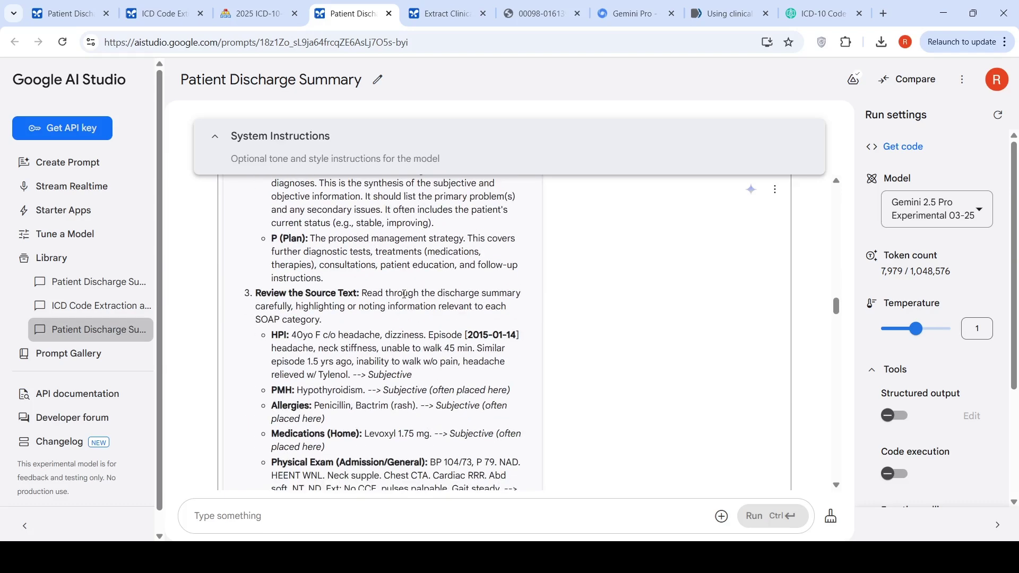
scroll(404, 294, down, 20)
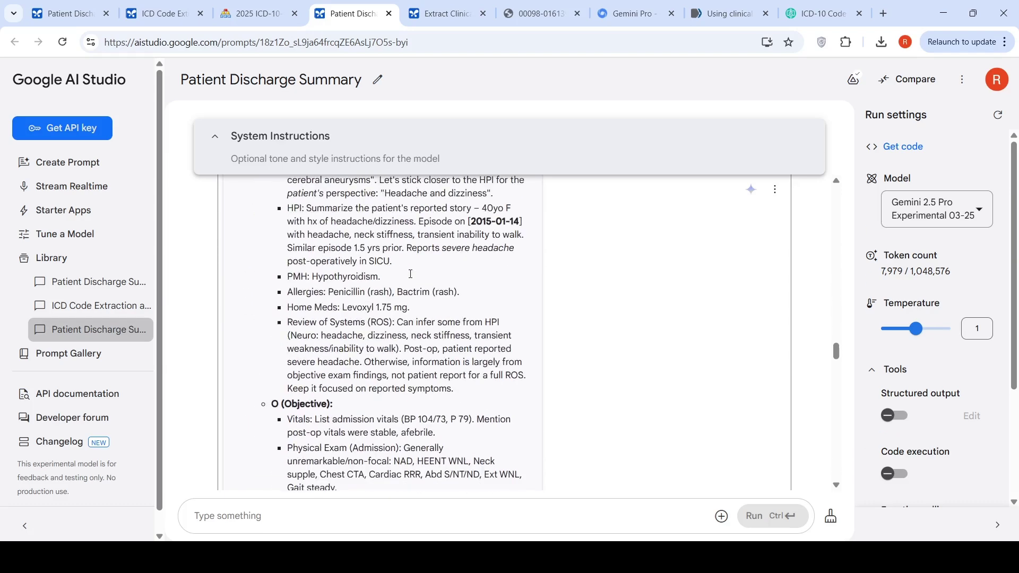
scroll(410, 275, down, 10)
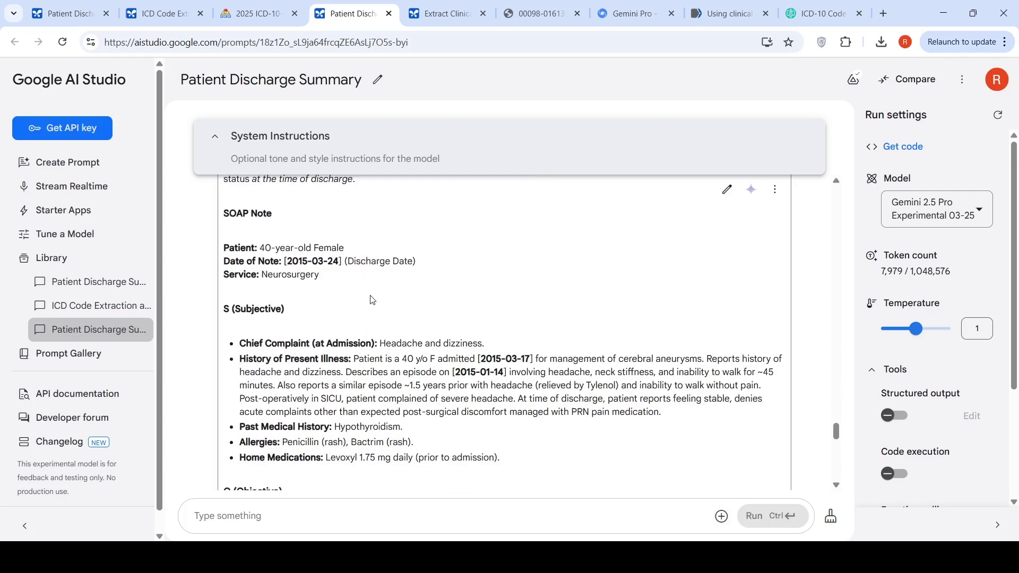
scroll(340, 345, up, 3)
scroll(323, 268, down, 3)
scroll(456, 302, down, 2)
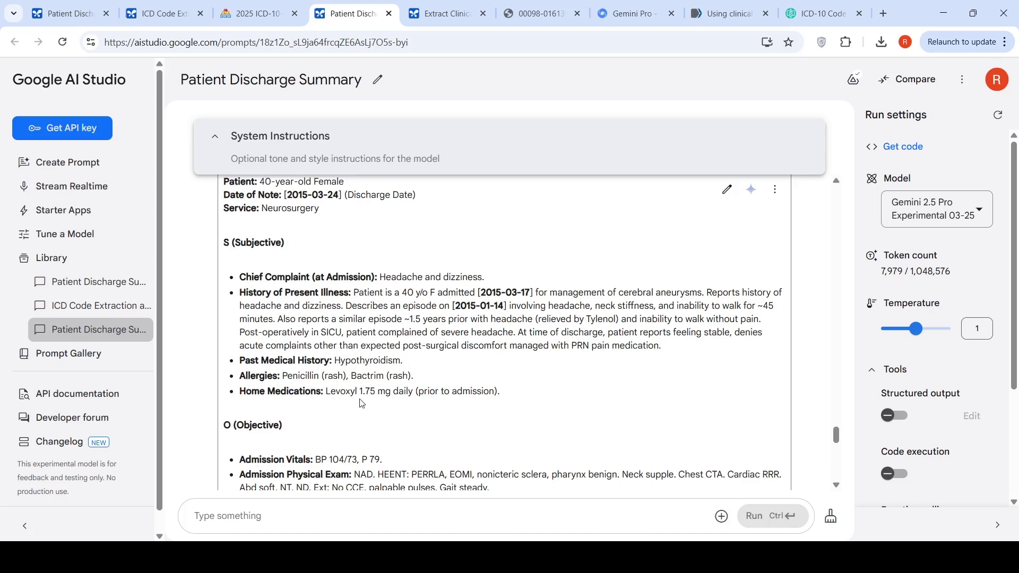
scroll(487, 317, down, 3)
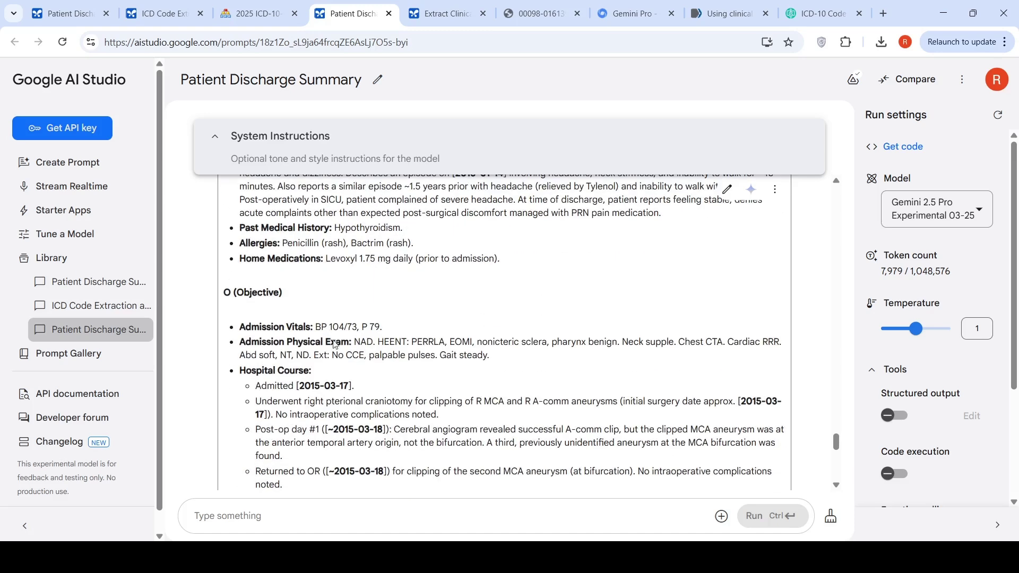
scroll(527, 347, down, 1)
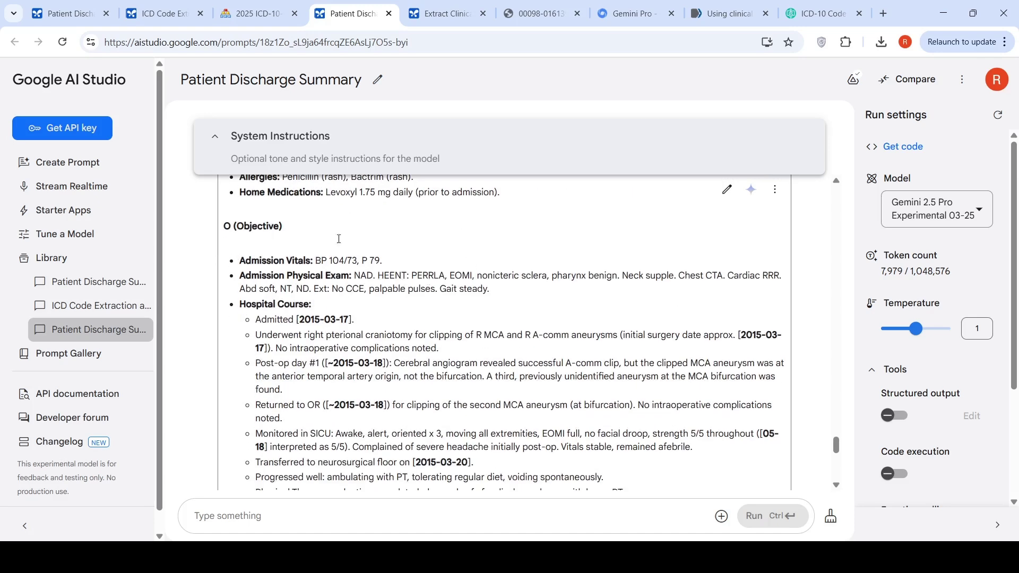
click(534, 14)
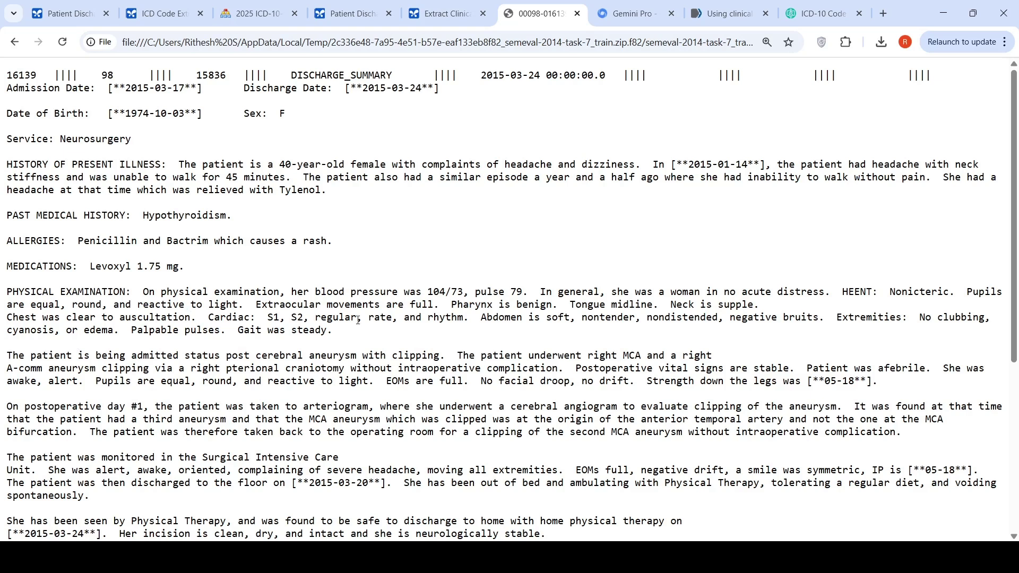
- Return to the Patient Discharge Summary SOAP note and scroll to its Assessment and Plan sections
click(171, 19)
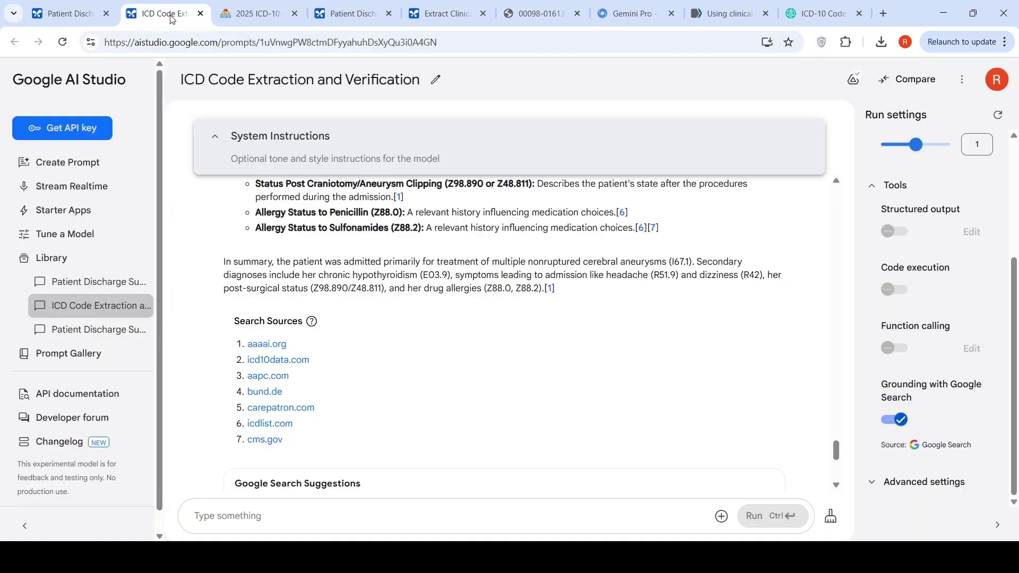
click(348, 13)
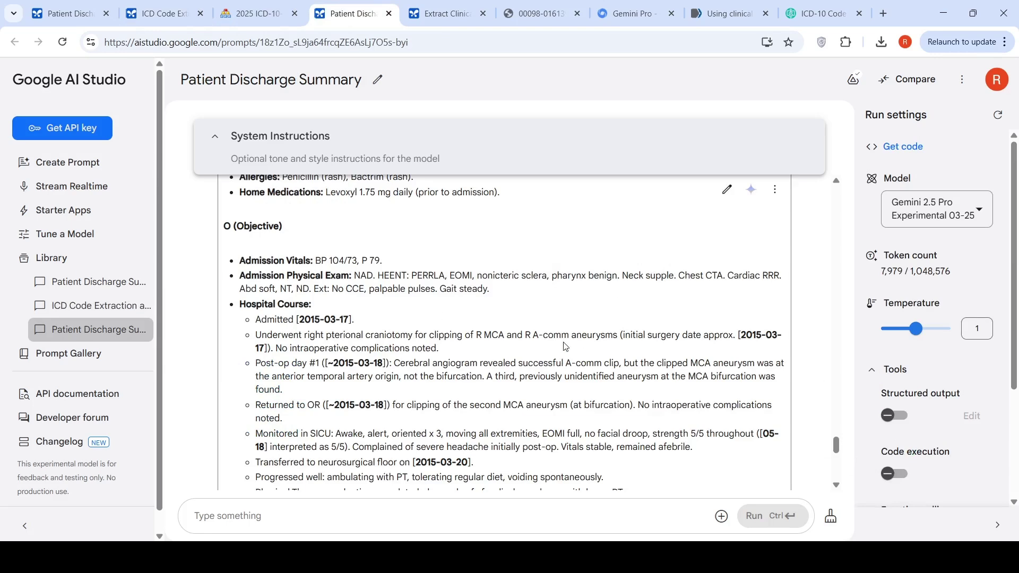
scroll(566, 347, down, 1)
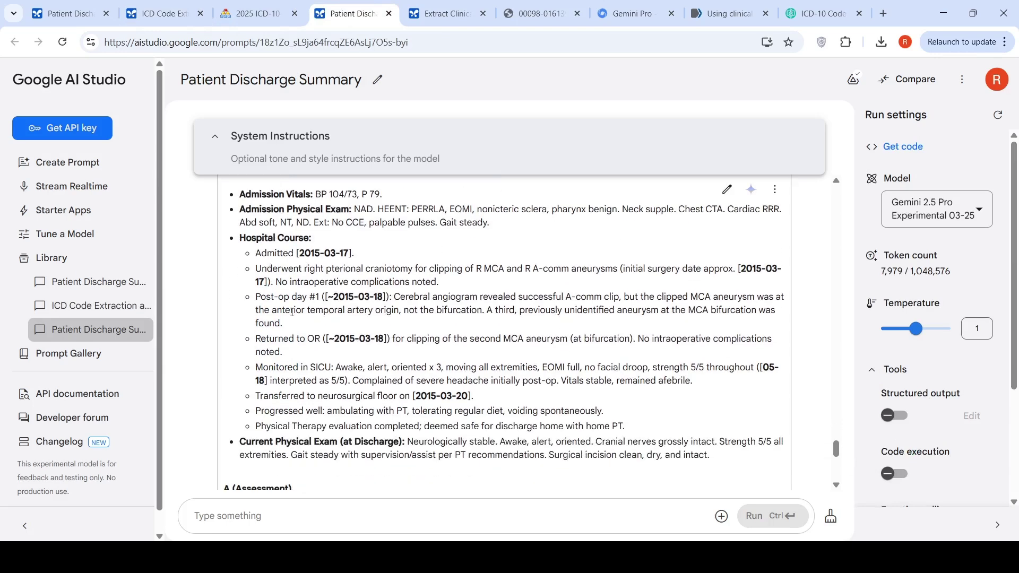
scroll(278, 335, down, 3)
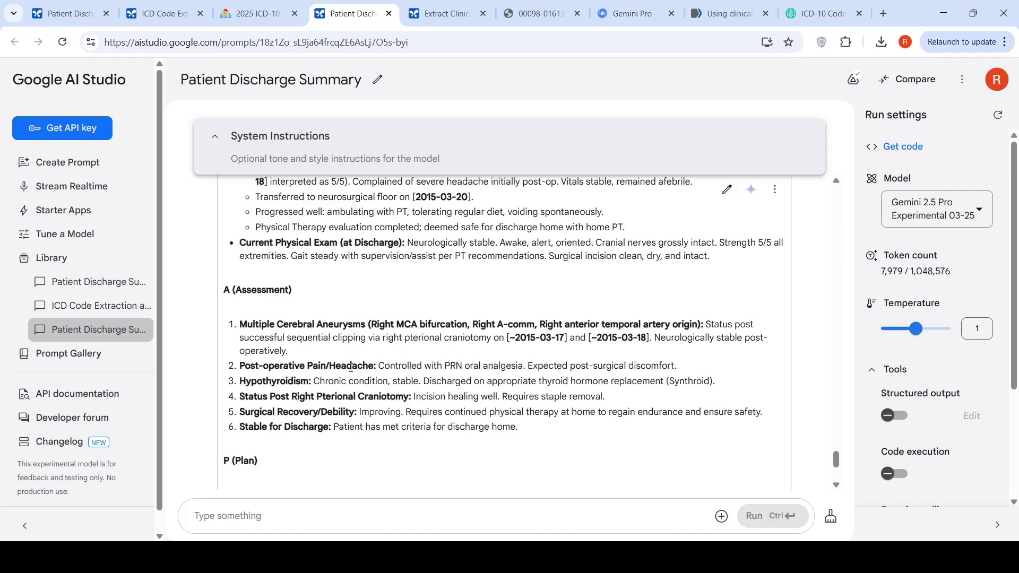
scroll(366, 382, down, 3)
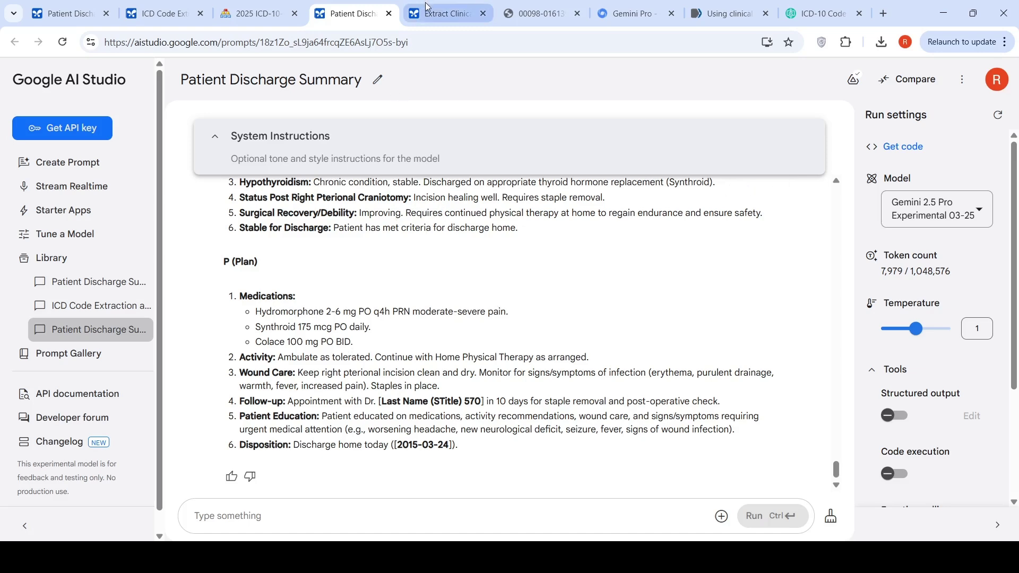
click(443, 14)
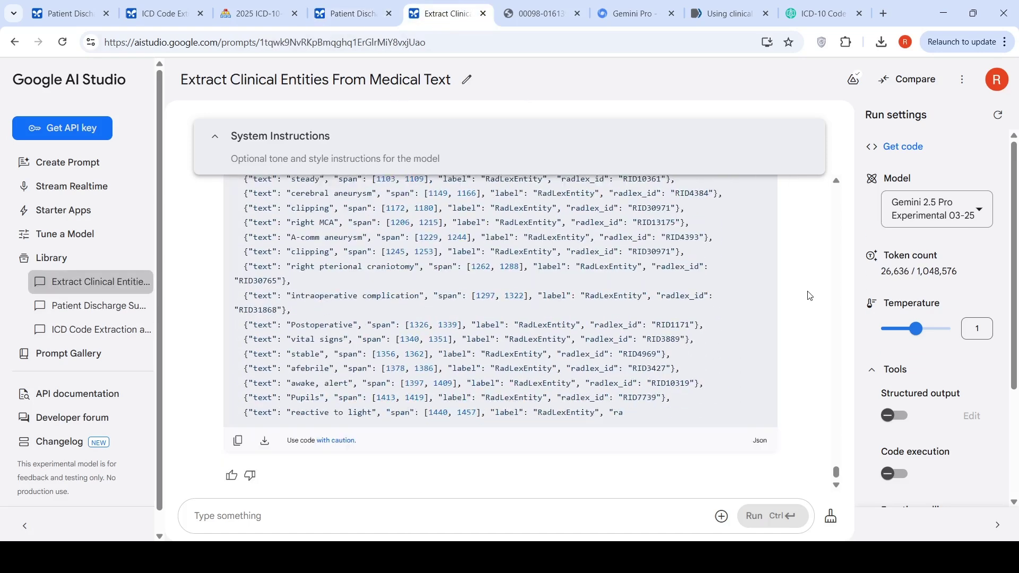
scroll(837, 443, up, 3)
scroll(837, 444, up, 5)
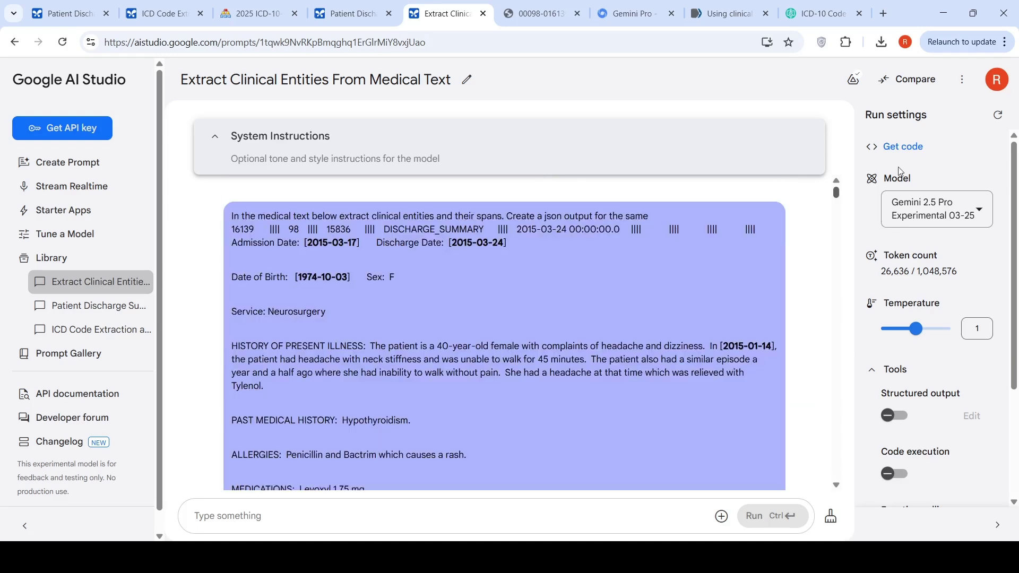
scroll(530, 300, down, 3)
scroll(532, 301, up, 5)
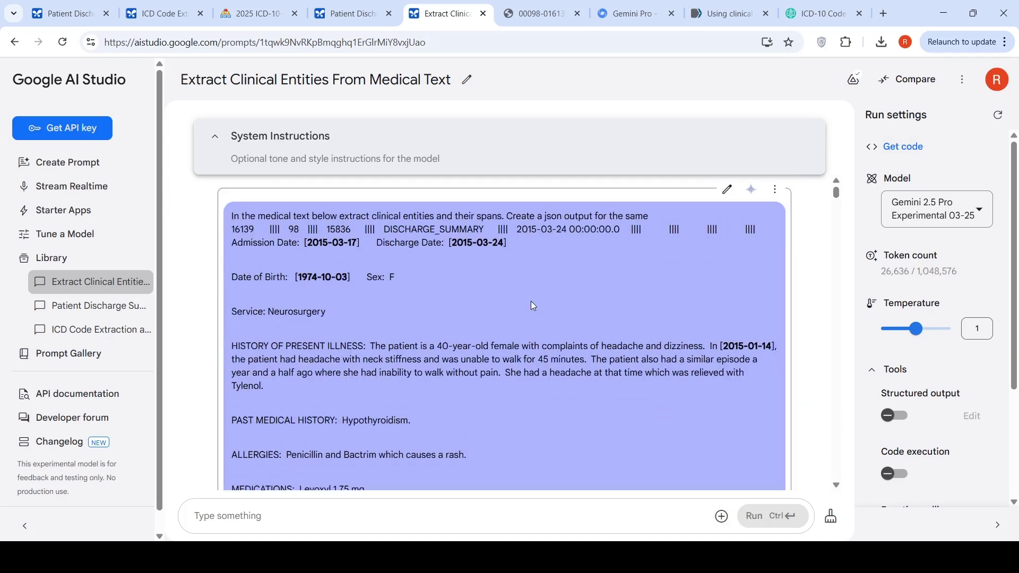
scroll(531, 301, down, 10)
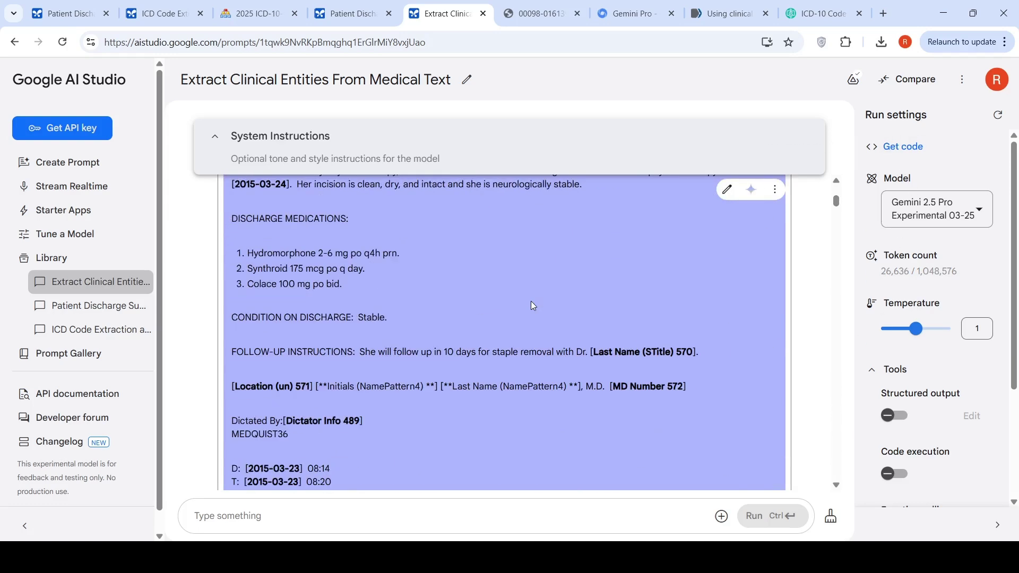
scroll(531, 301, down, 5)
scroll(530, 300, up, 10)
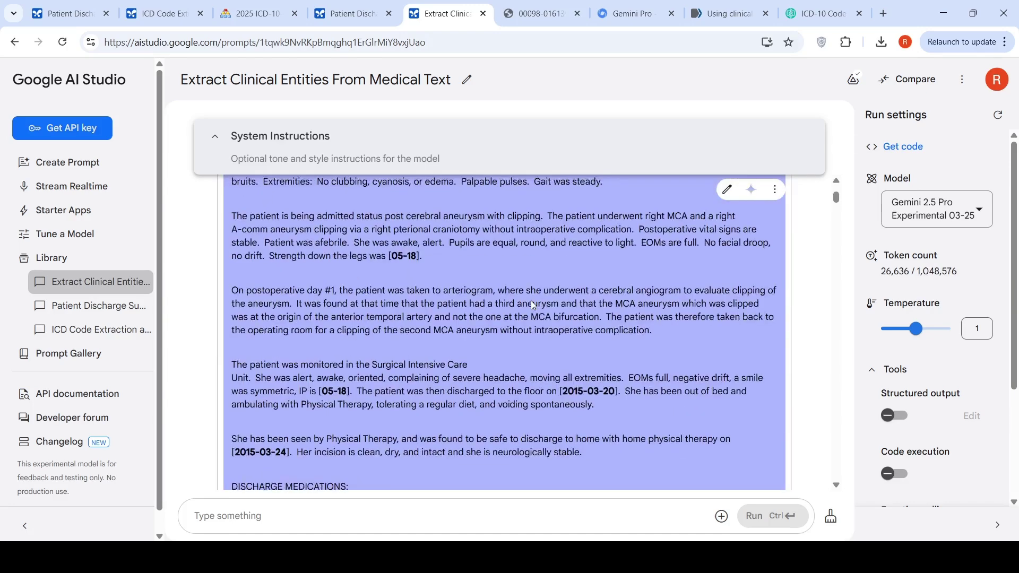
scroll(531, 301, up, 5)
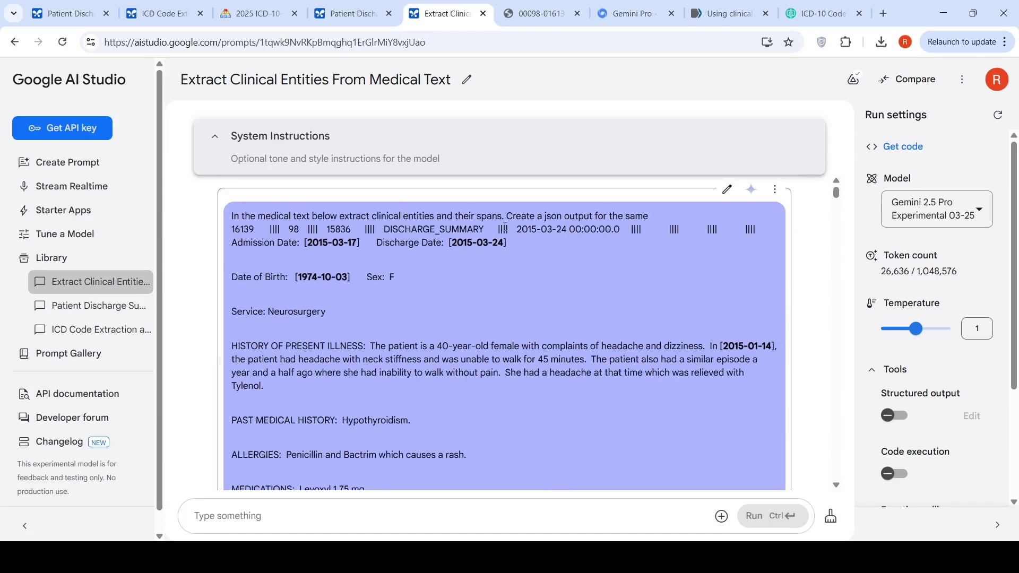
scroll(563, 333, down, 15)
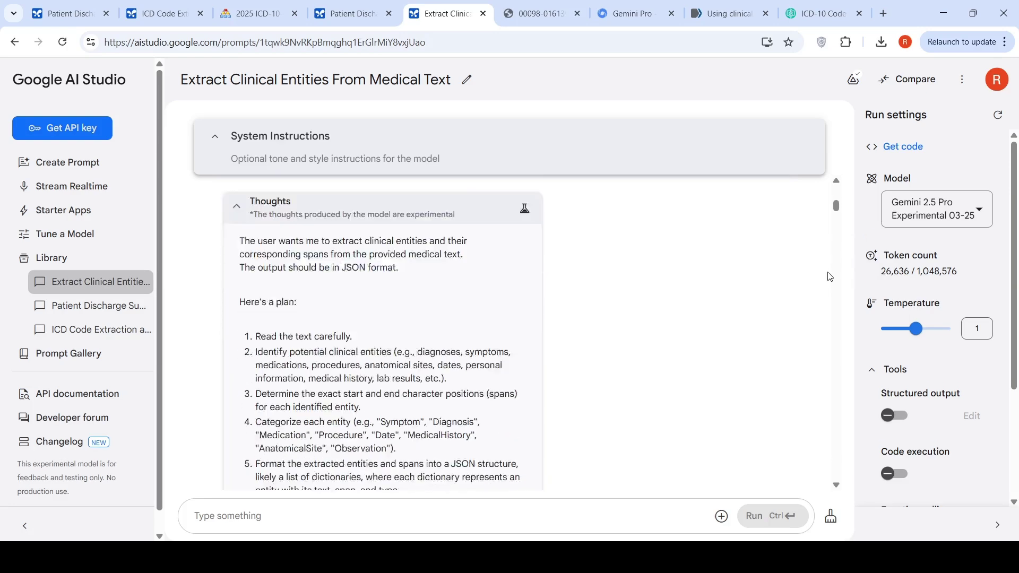
scroll(563, 333, down, 20)
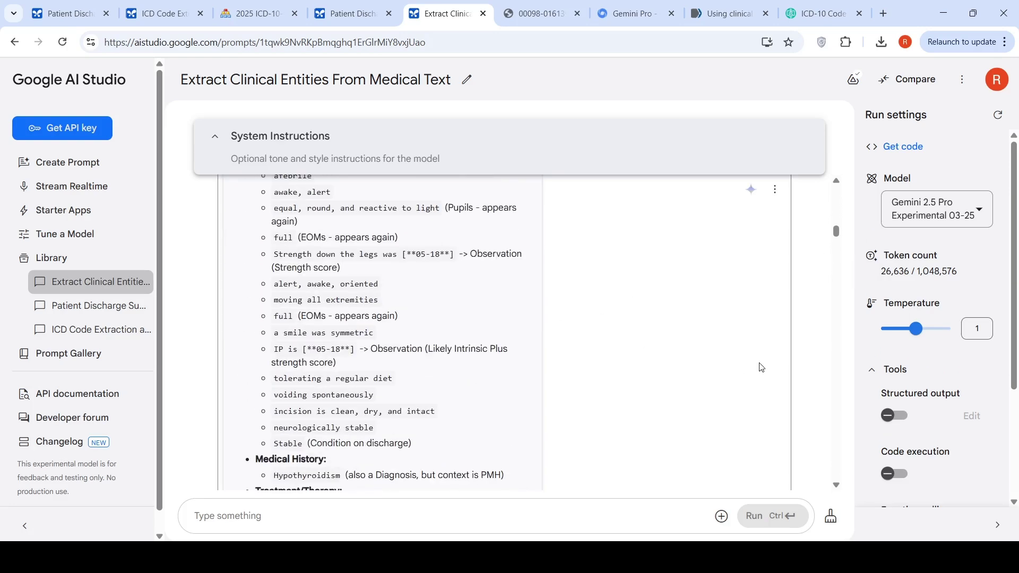
scroll(841, 359, down, 20)
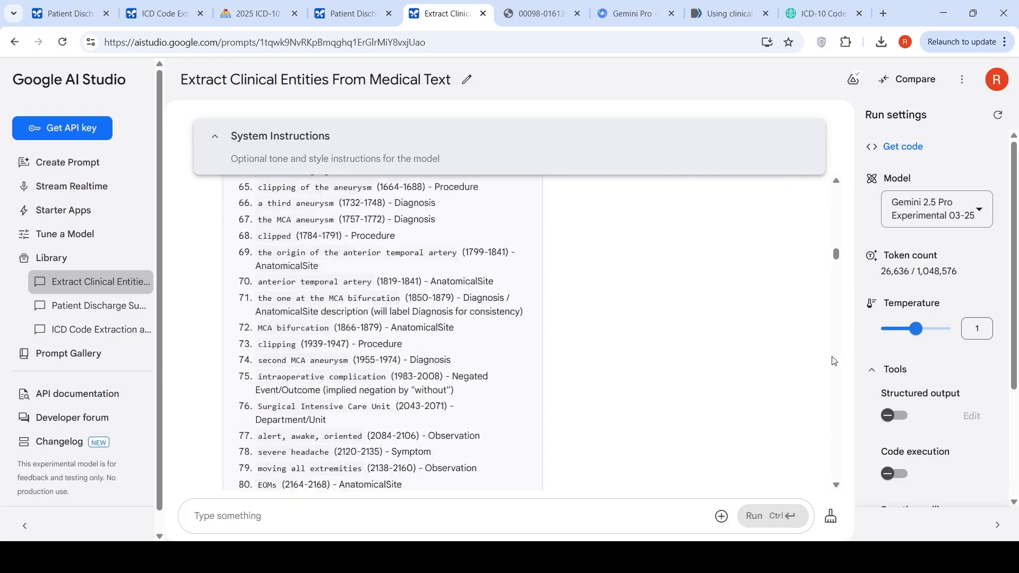
scroll(834, 362, down, 20)
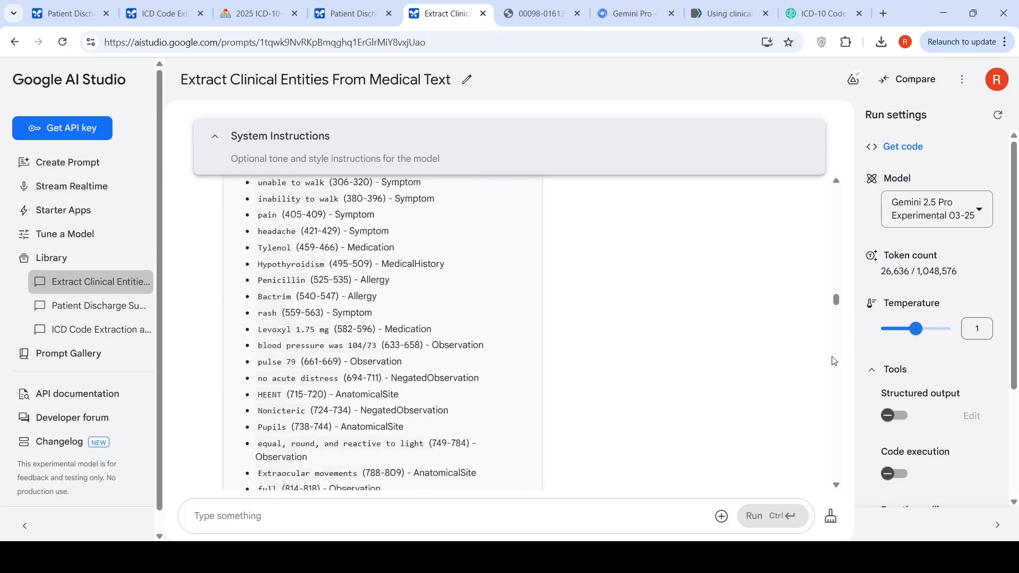
scroll(835, 362, down, 20)
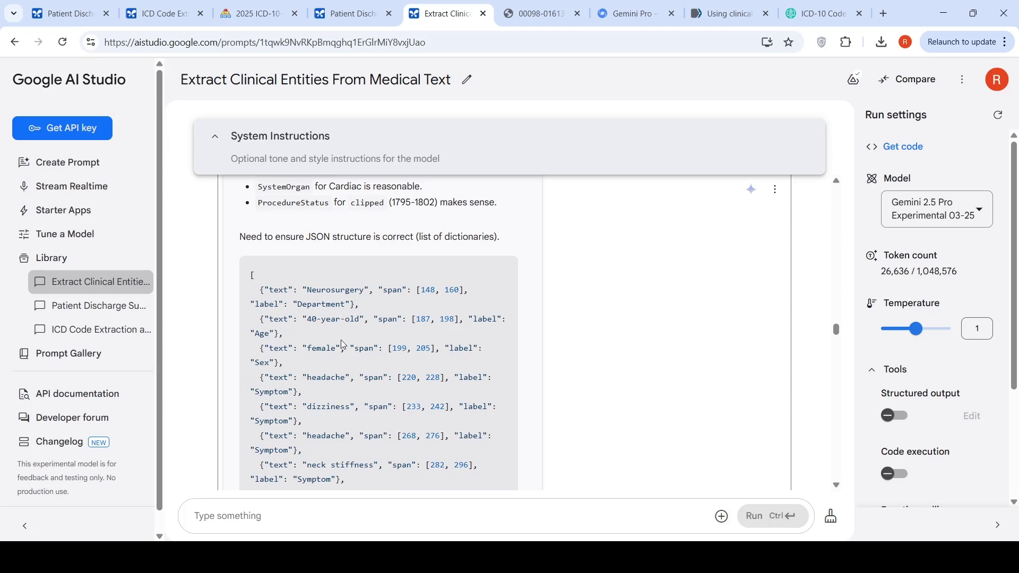
scroll(350, 352, down, 4)
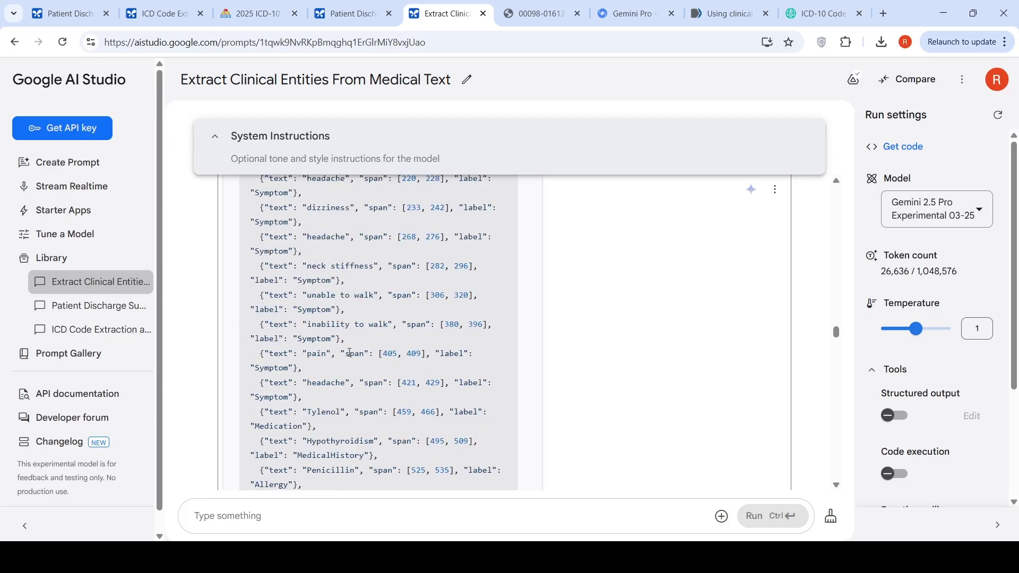
scroll(350, 352, down, 6)
scroll(350, 354, down, 20)
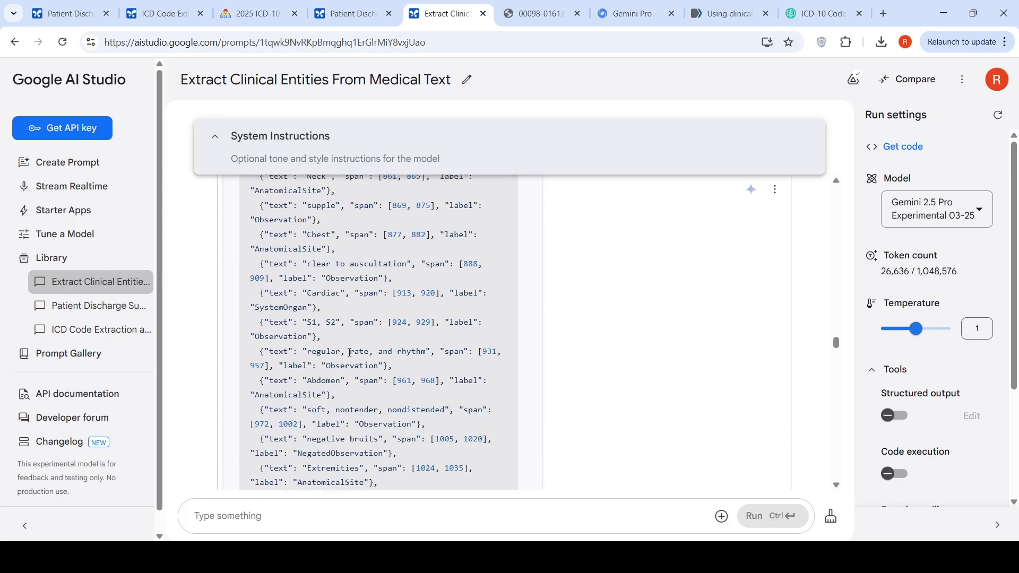
scroll(350, 352, down, 15)
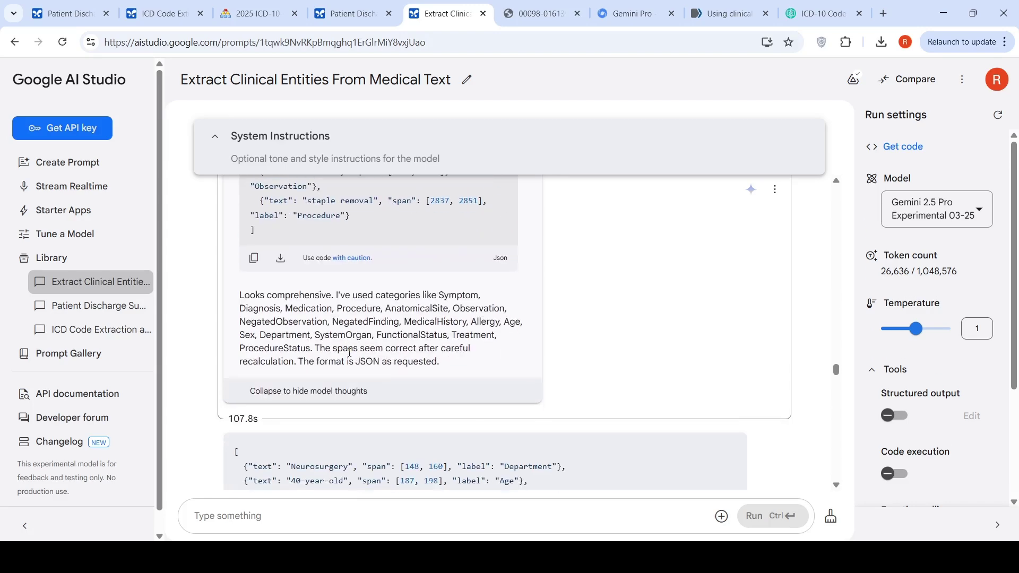
scroll(350, 356, up, 6)
scroll(350, 357, down, 4)
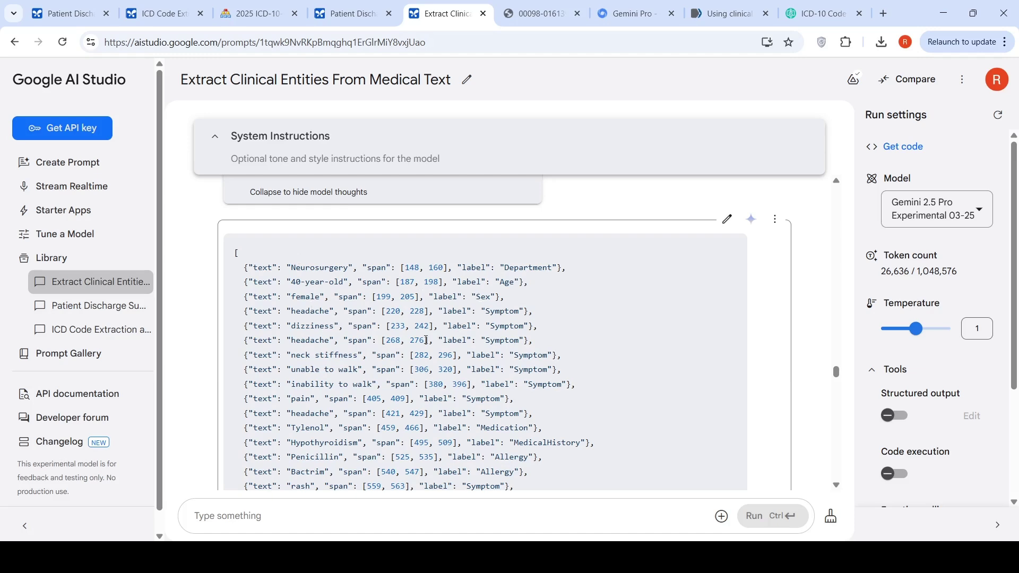
scroll(426, 341, down, 20)
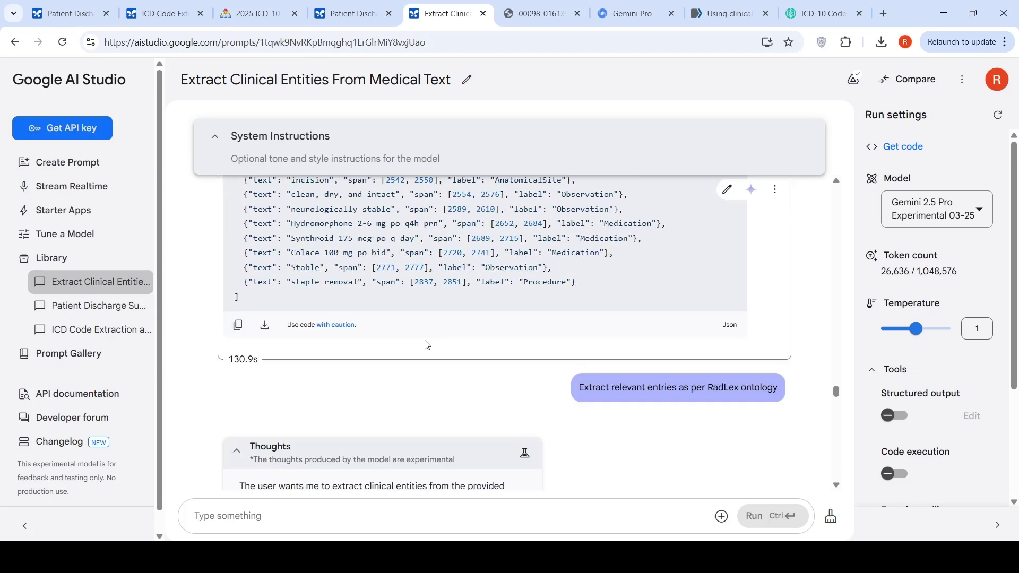
- Scroll through the RadLex reasoning and JSON entities down to 'staple removal' (RID31017)
scroll(426, 345, down, 3)
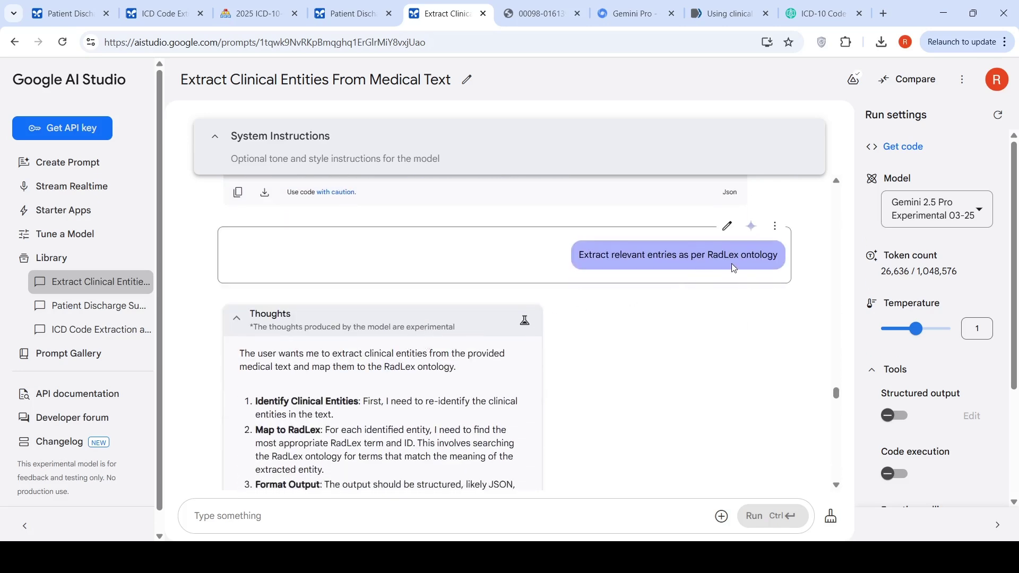
scroll(618, 291, down, 9)
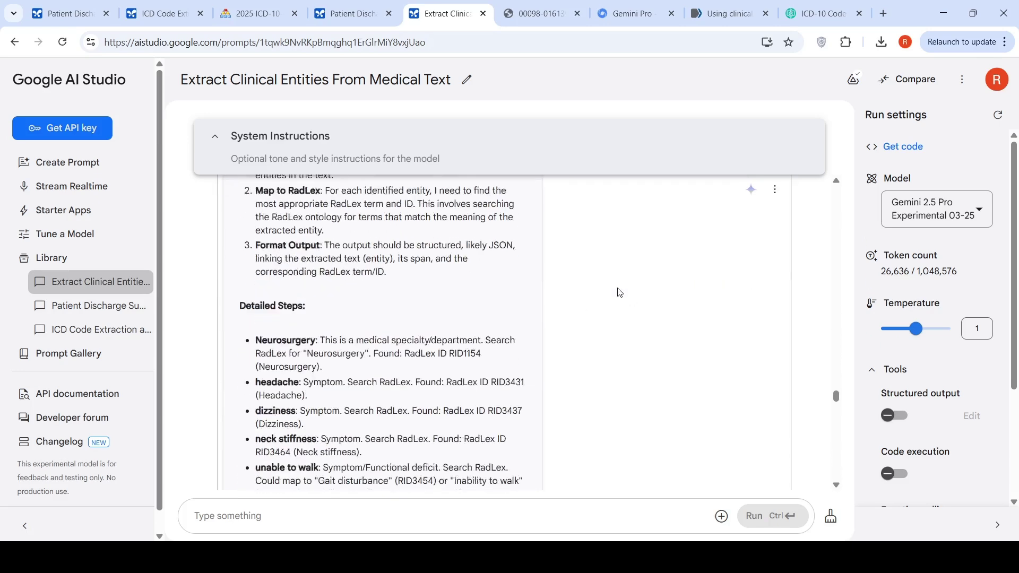
scroll(618, 292, up, 6)
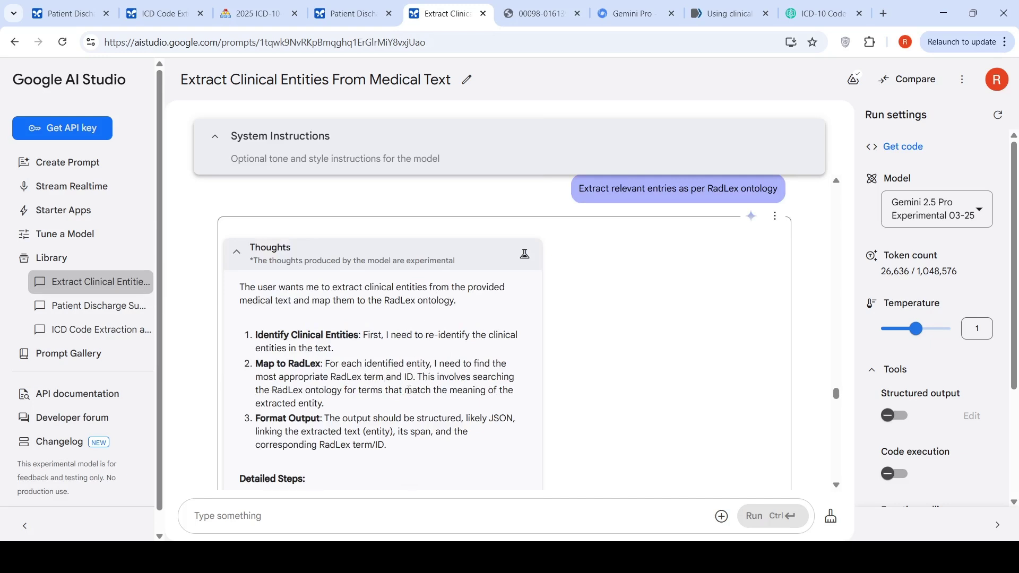
scroll(923, 414, down, 3)
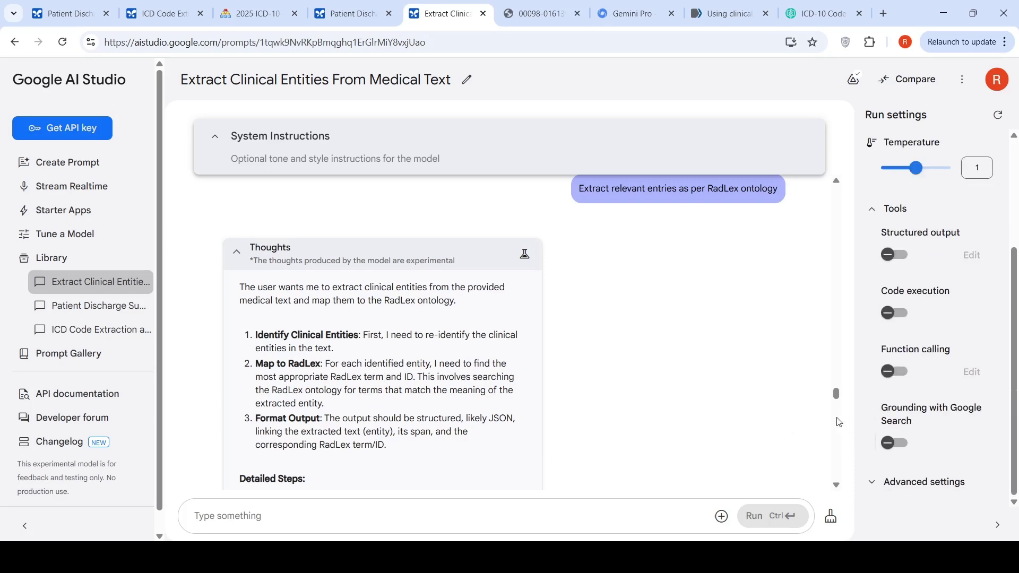
scroll(555, 410, down, 5)
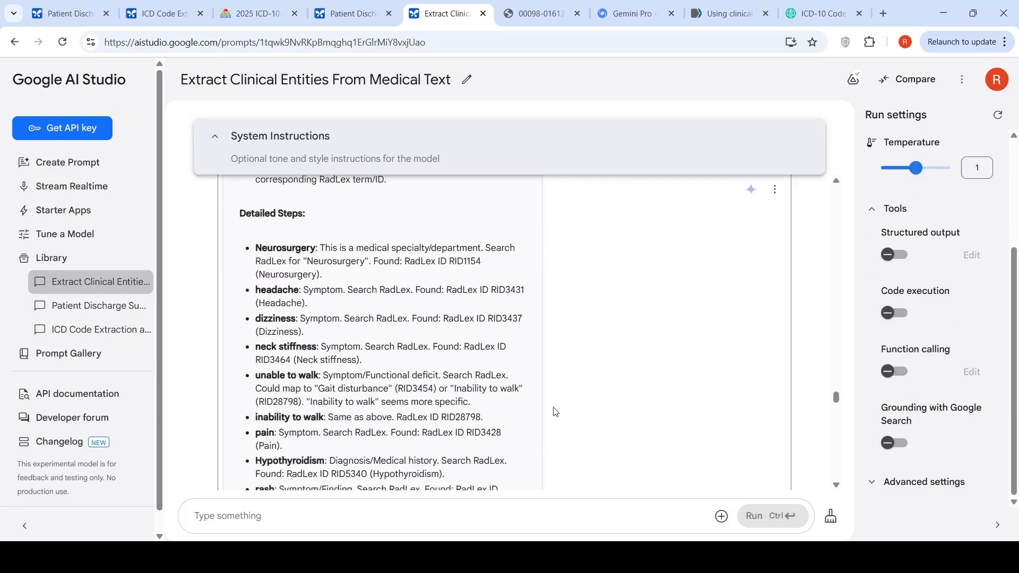
scroll(555, 412, down, 15)
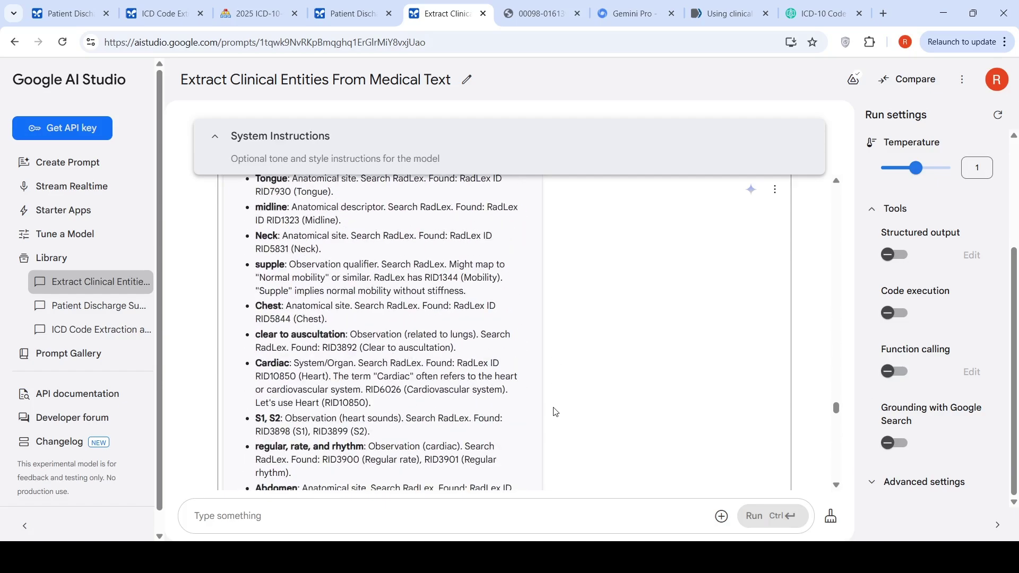
scroll(554, 412, down, 20)
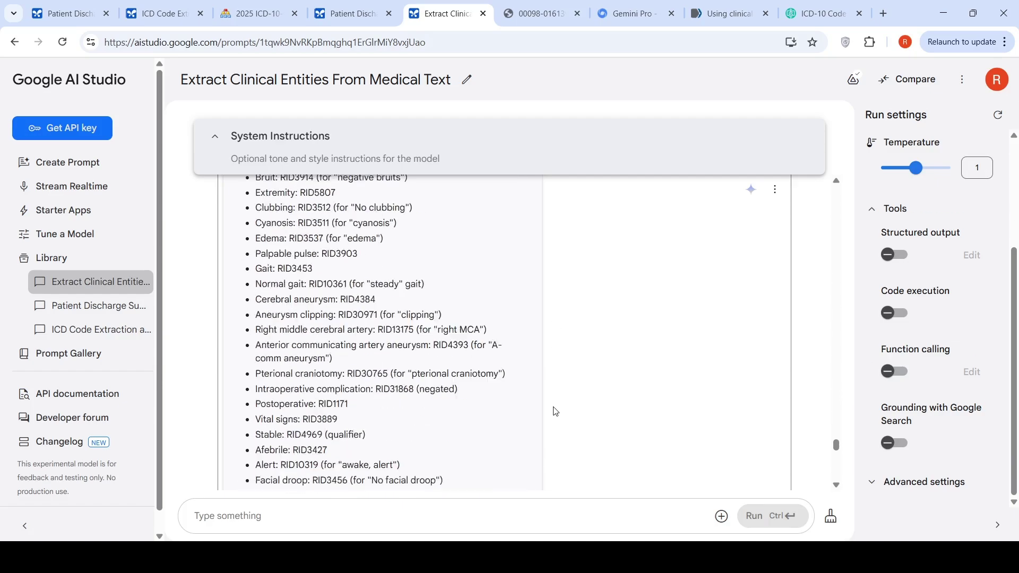
scroll(555, 412, down, 4)
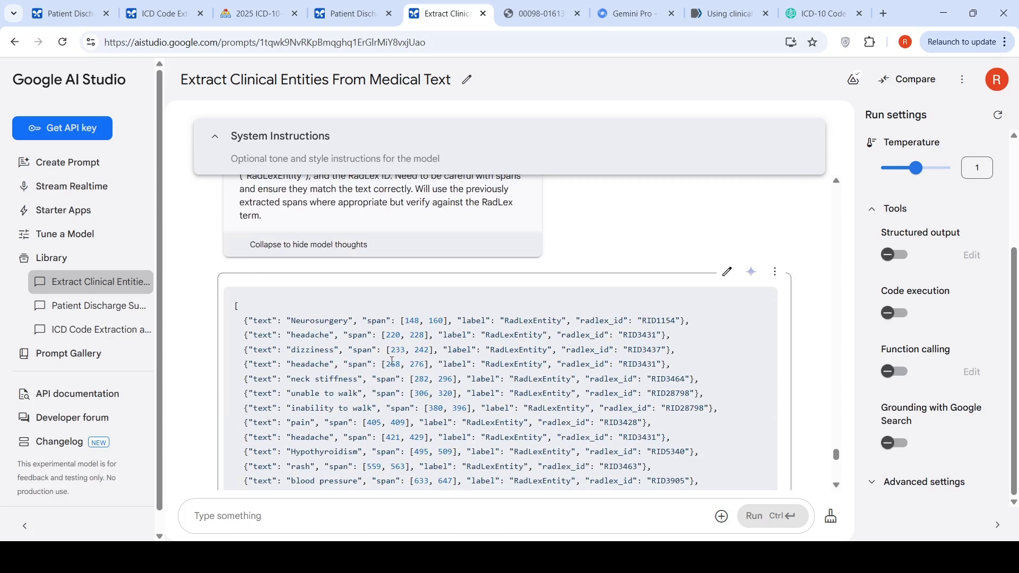
scroll(392, 361, down, 15)
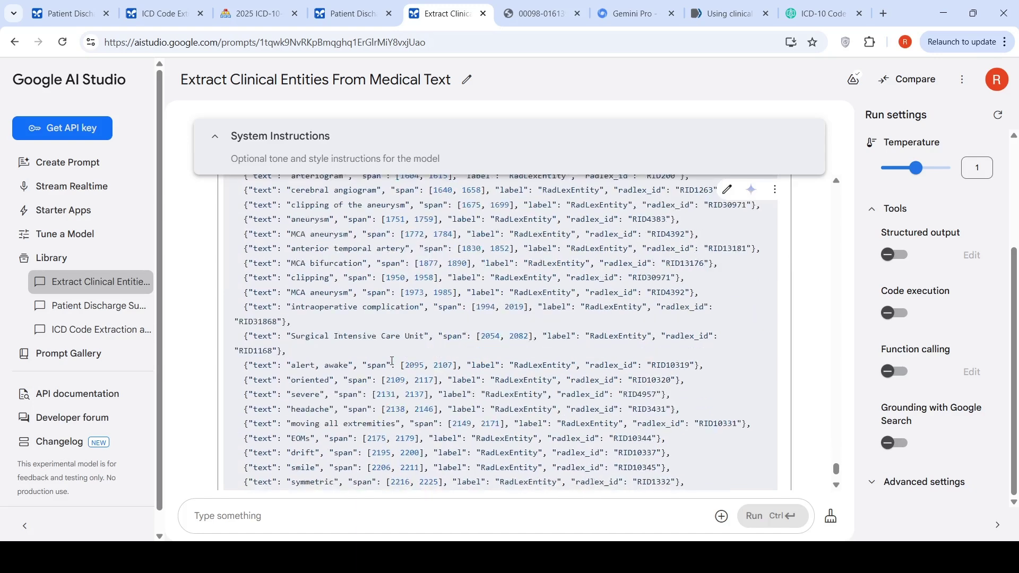
scroll(392, 361, down, 5)
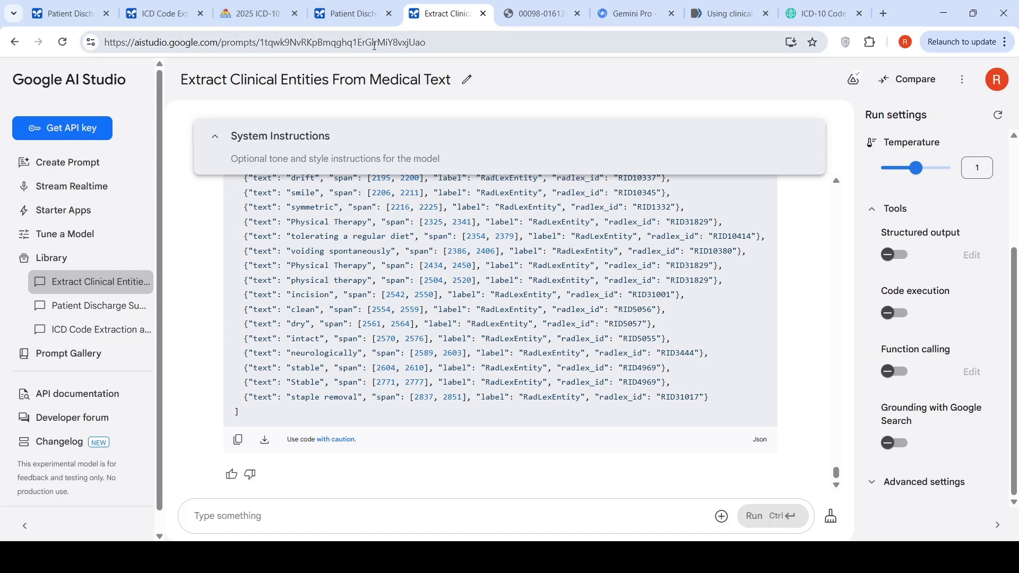
- View the DeepMind Gemini 2.5 Pro page, then return to the clinical entity extraction prompt
click(619, 20)
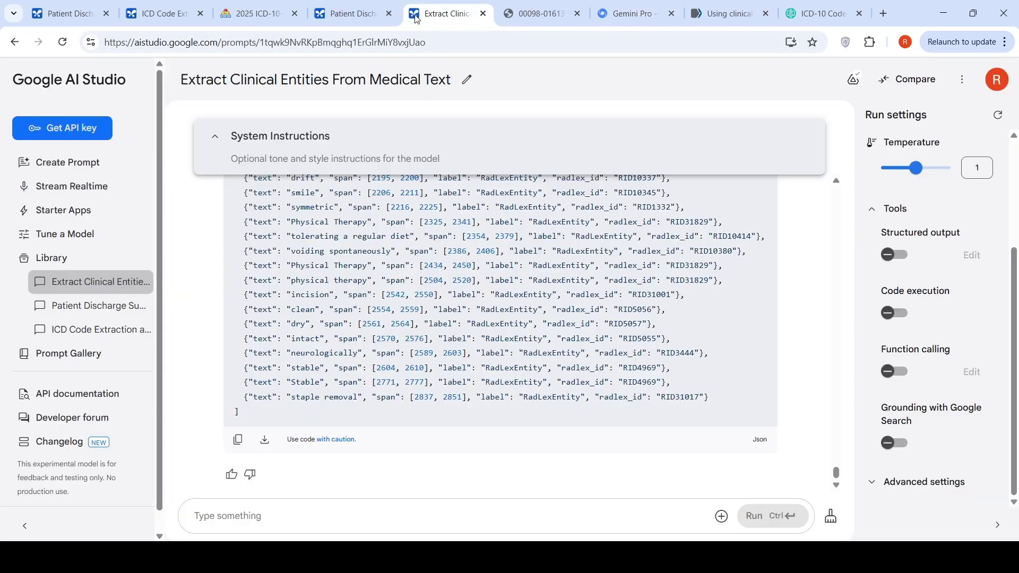
click(446, 13)
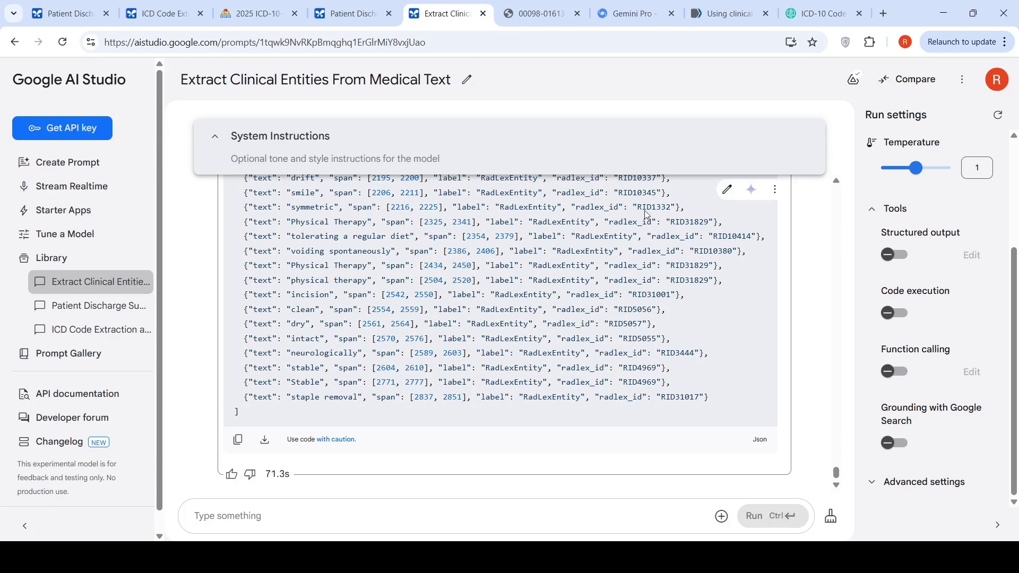
- Review the RadLex response and original prompt, then switch to the Patient Discharge Summary 2015 prompt
scroll(846, 254, up, 15)
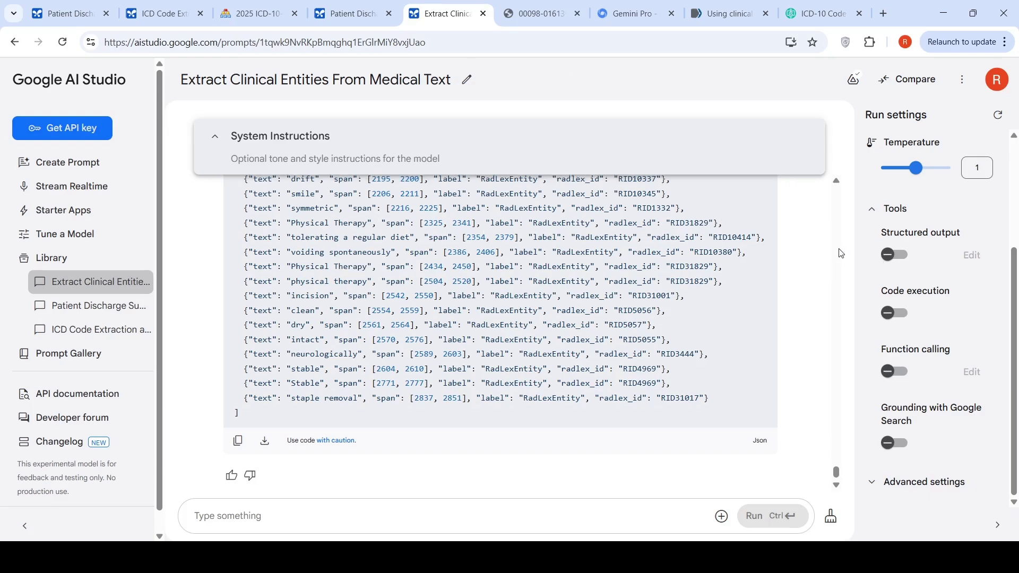
scroll(840, 253, up, 10)
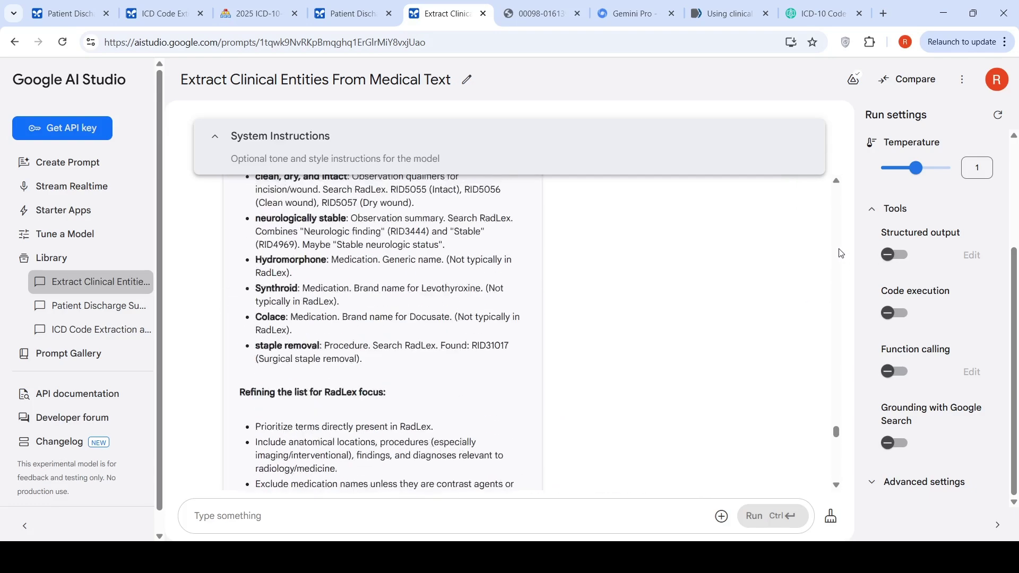
drag(843, 426, 837, 192)
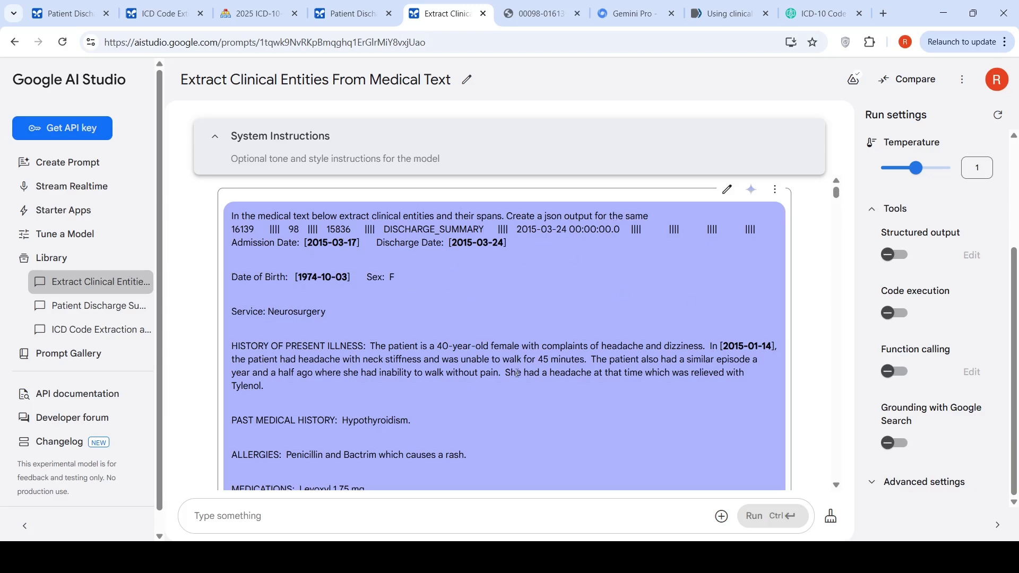
drag(836, 192, 802, 466)
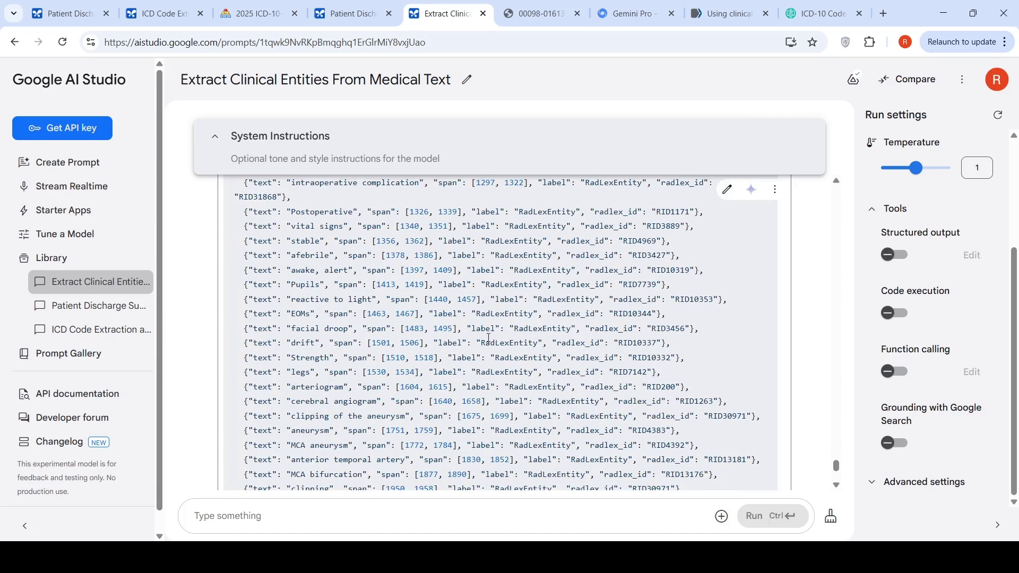
scroll(489, 339, down, 3)
scroll(489, 338, down, 6)
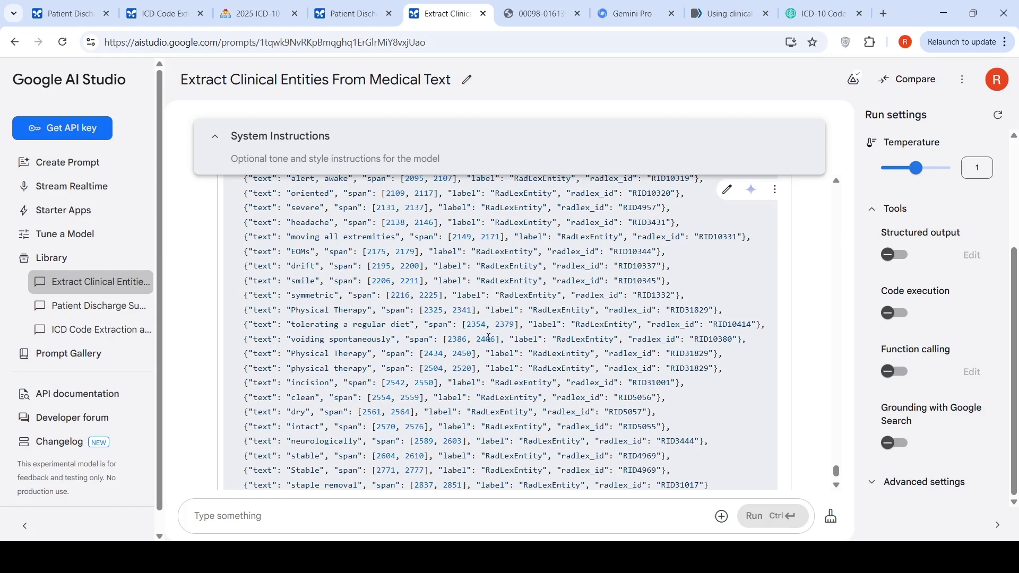
click(69, 13)
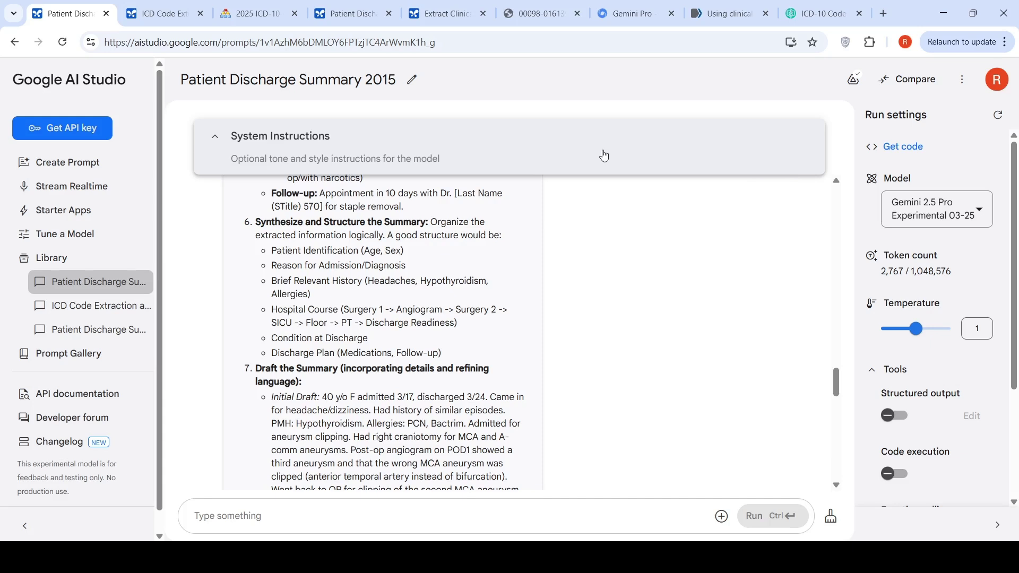
- Show the DeepMind Gemini 2.5 Pro page describing it as 'Best for coding and complex prompts'
click(632, 14)
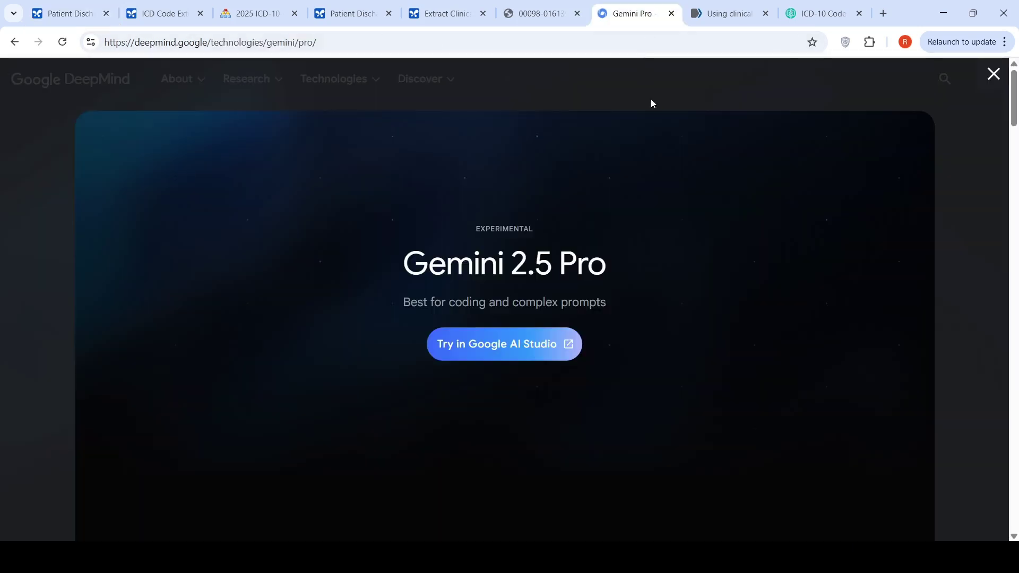